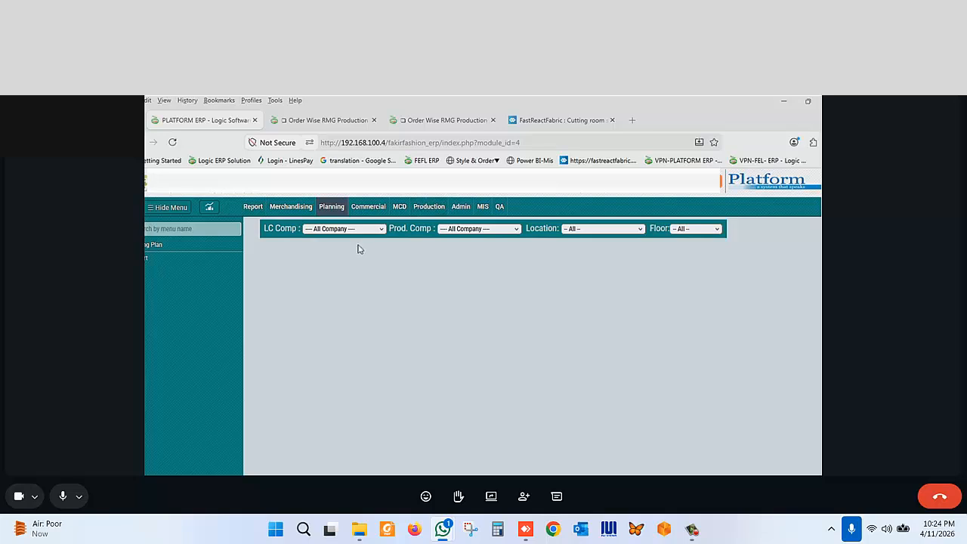
- Open the Cut and Lay Entry form from the Planning module's Cutting Plan section
{"action": "left_click", "coordinate": [330, 208]}
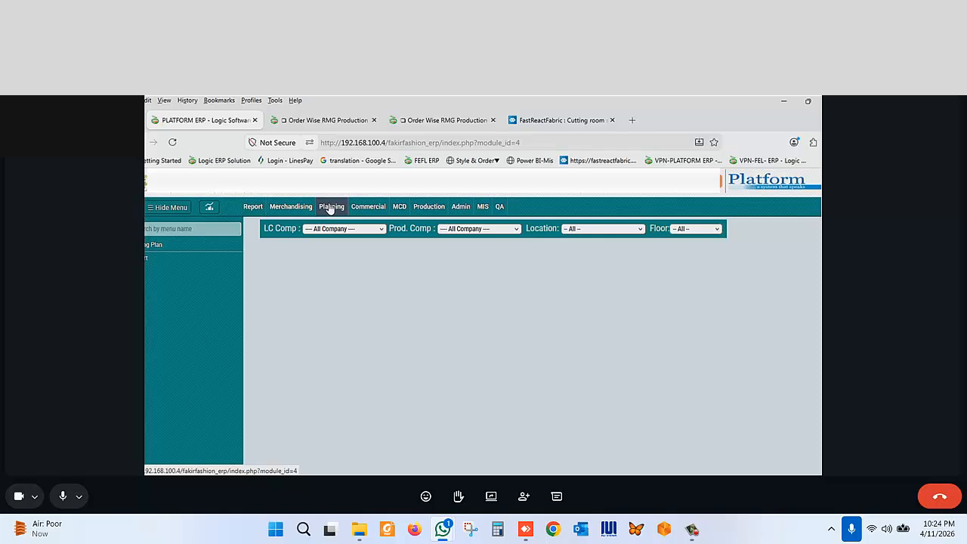
{"action": "left_click", "coordinate": [19, 496]}
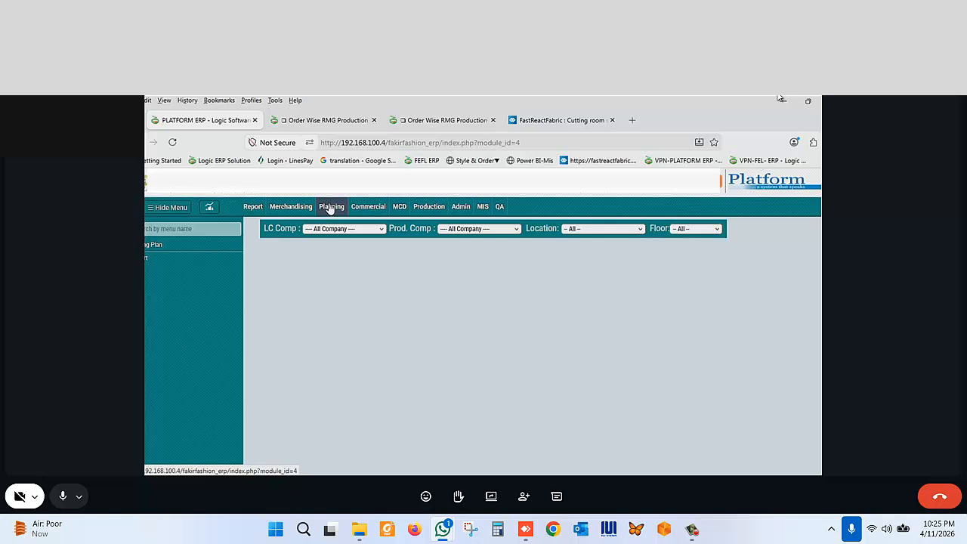
{"action": "left_click", "coordinate": [148, 245]}
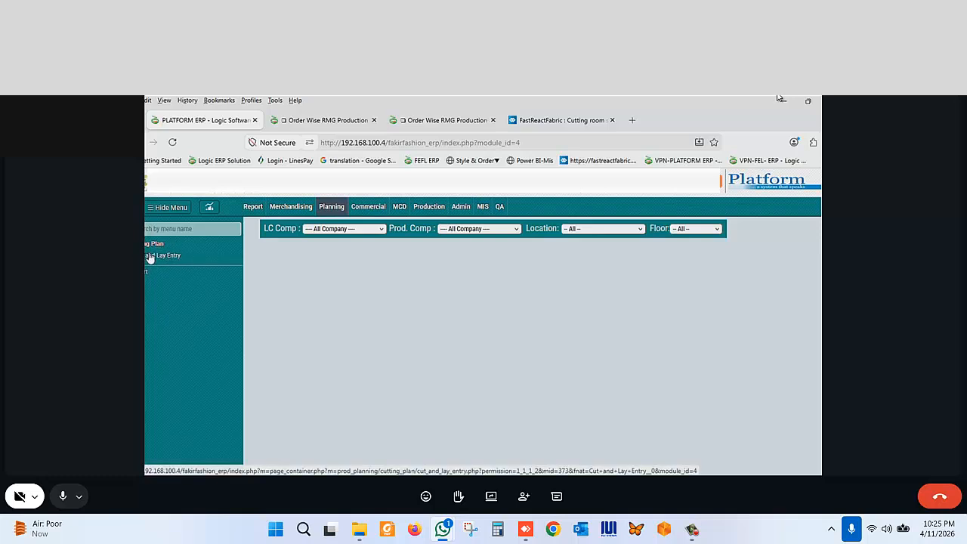
{"action": "left_click", "coordinate": [150, 258]}
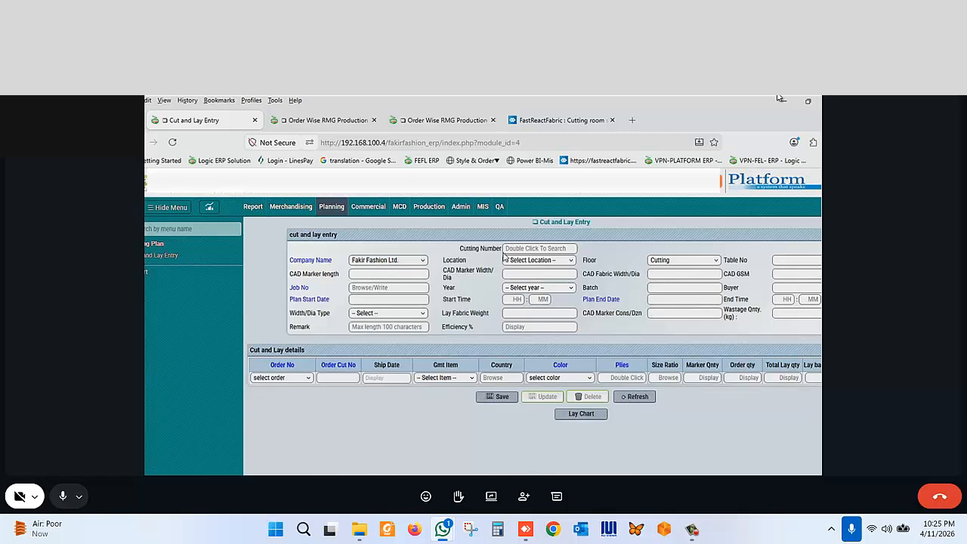
- Search for cutting number 31023 and load the matching cut and lay record
{"action": "double_click", "coordinate": [519, 248]}
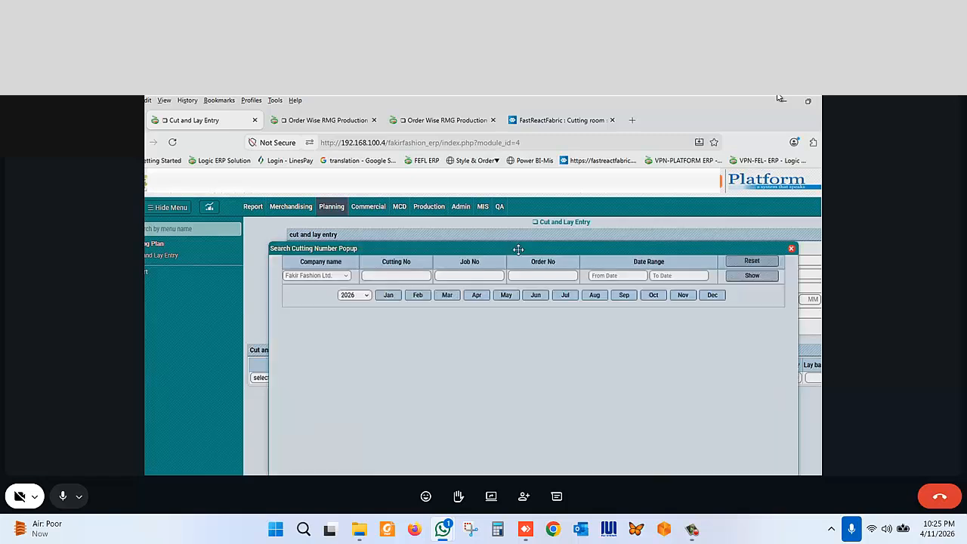
{"action": "left_click", "coordinate": [791, 250]}
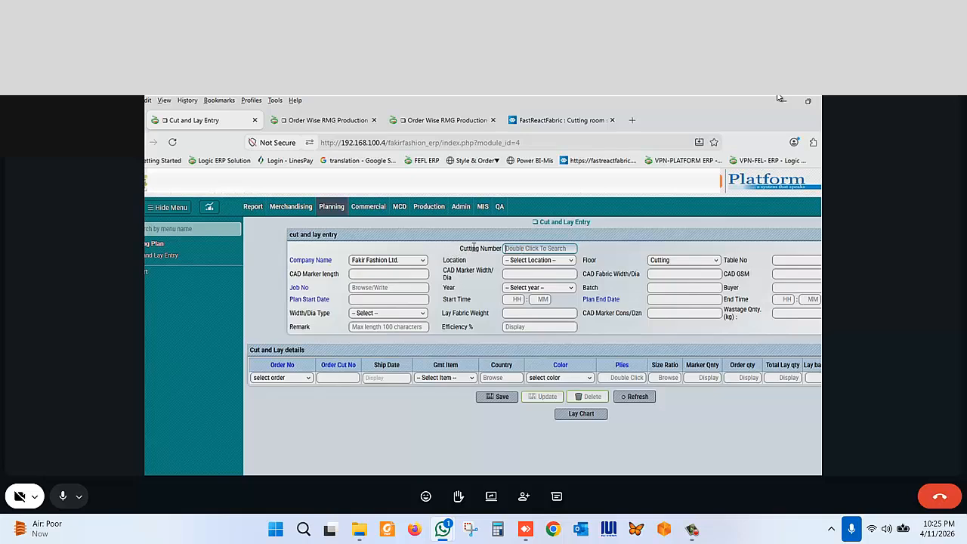
{"action": "left_click", "coordinate": [498, 396]}
{"action": "double_click", "coordinate": [522, 247]}
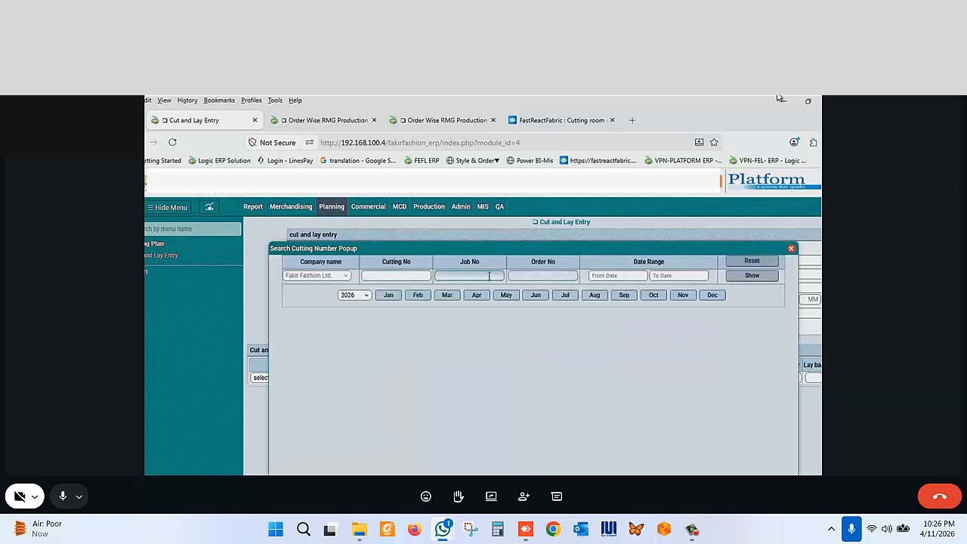
{"action": "left_click", "coordinate": [417, 276]}
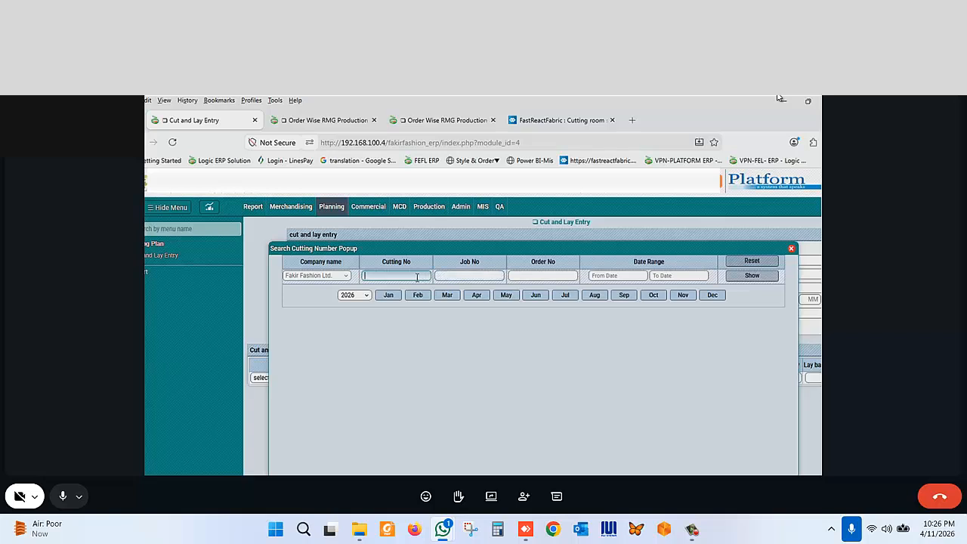
{"action": "type", "text": "31023"}
{"action": "left_click", "coordinate": [746, 277]}
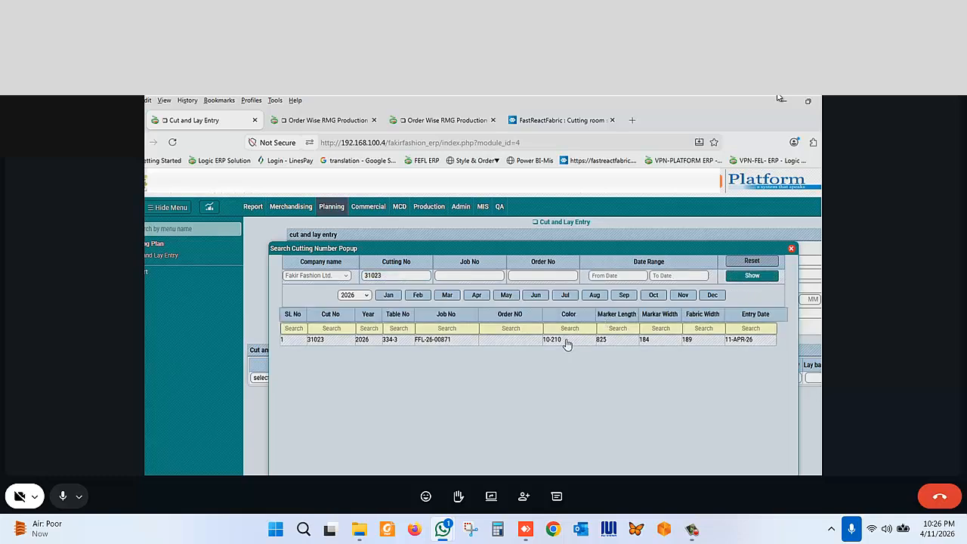
{"action": "left_click", "coordinate": [566, 340]}
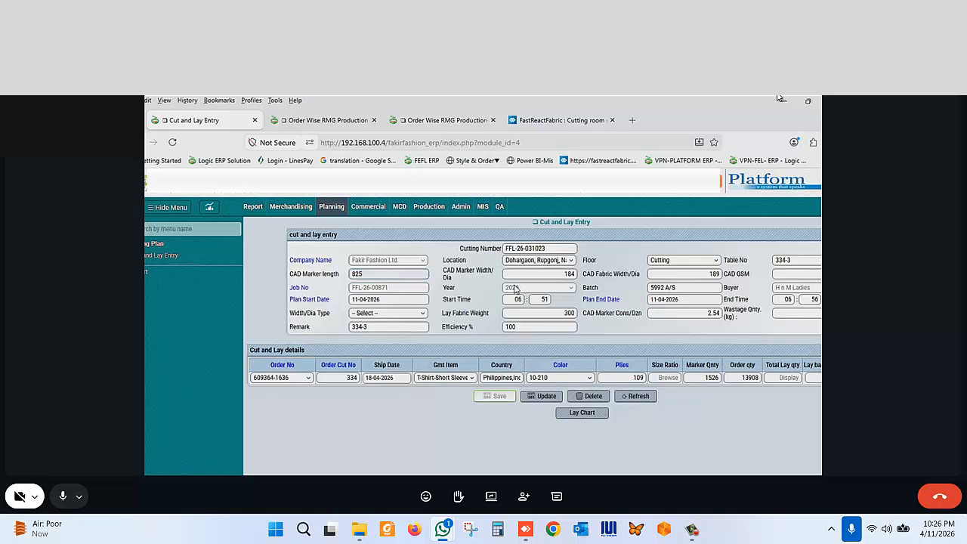
- Review the loaded entry's header fields and order detail row
{"action": "left_click", "coordinate": [552, 283]}
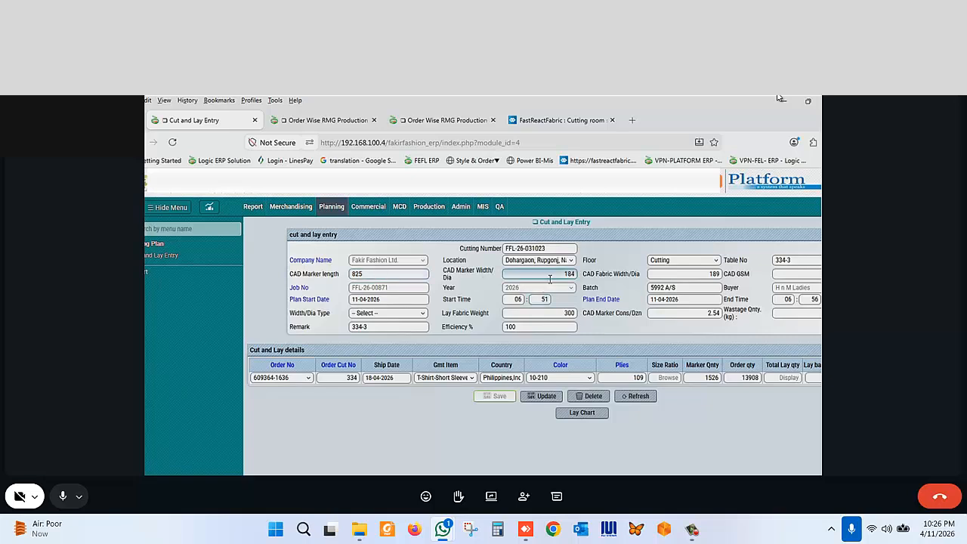
{"action": "left_click", "coordinate": [685, 275]}
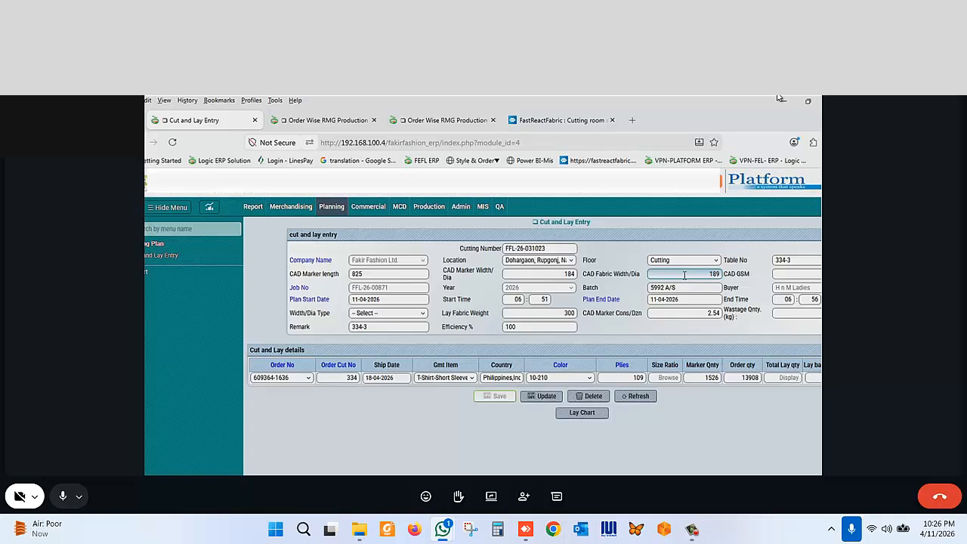
{"action": "scroll", "coordinate": [685, 274], "scroll_direction": "right", "scroll_amount": 2}
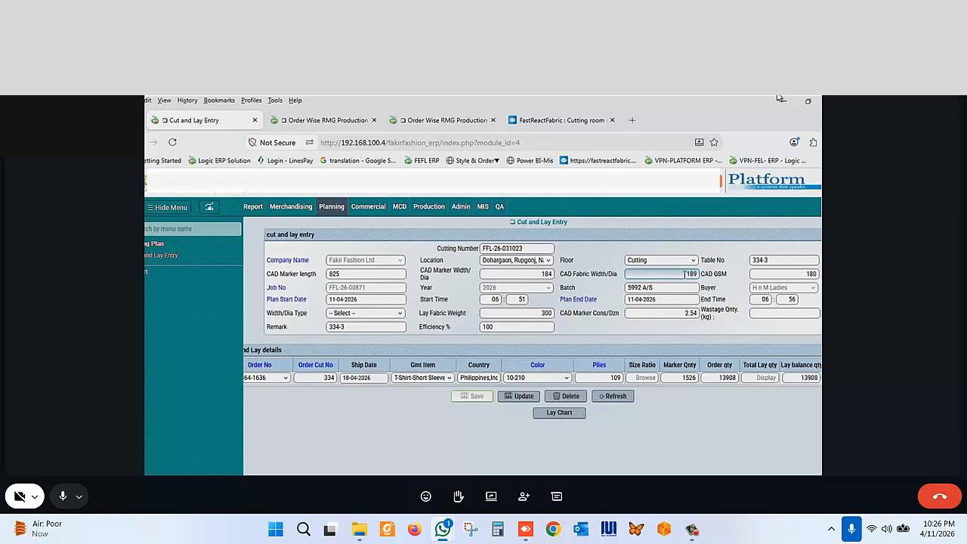
{"action": "left_click", "coordinate": [768, 260]}
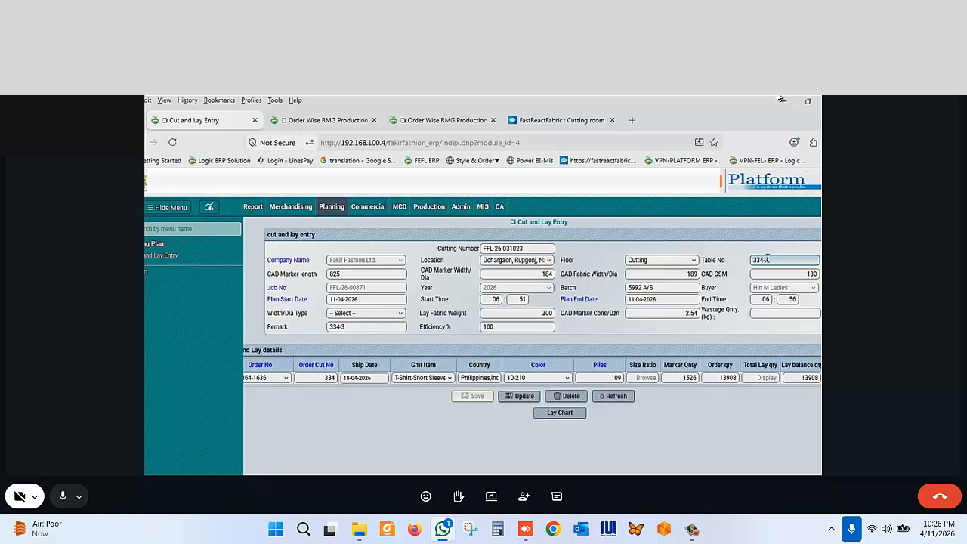
{"action": "left_click", "coordinate": [740, 273]}
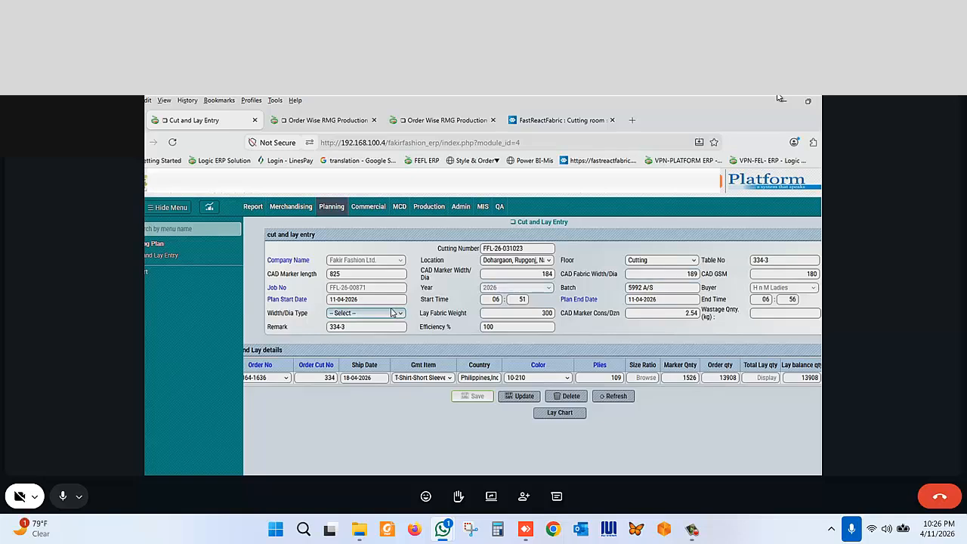
{"action": "left_click", "coordinate": [495, 299]}
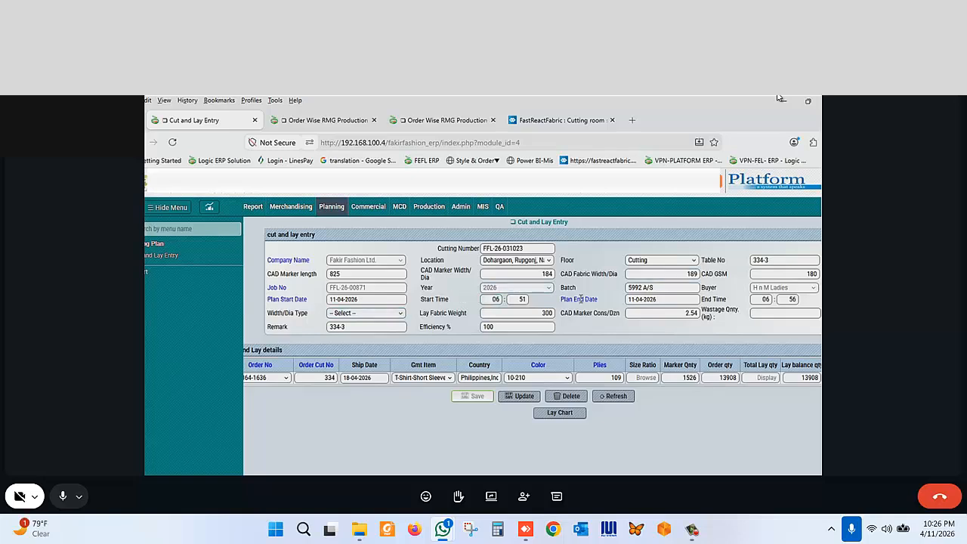
{"action": "left_click", "coordinate": [627, 287]}
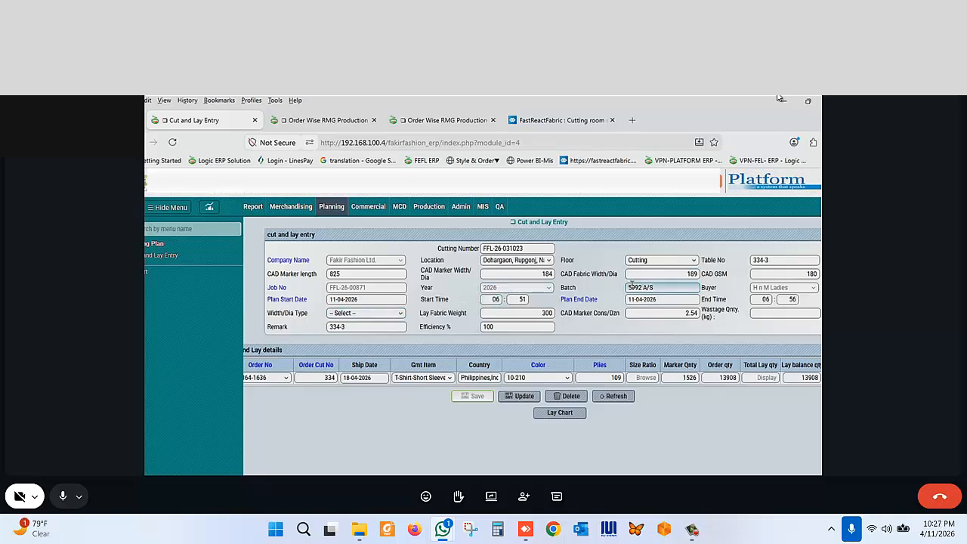
{"action": "left_click", "coordinate": [673, 299]}
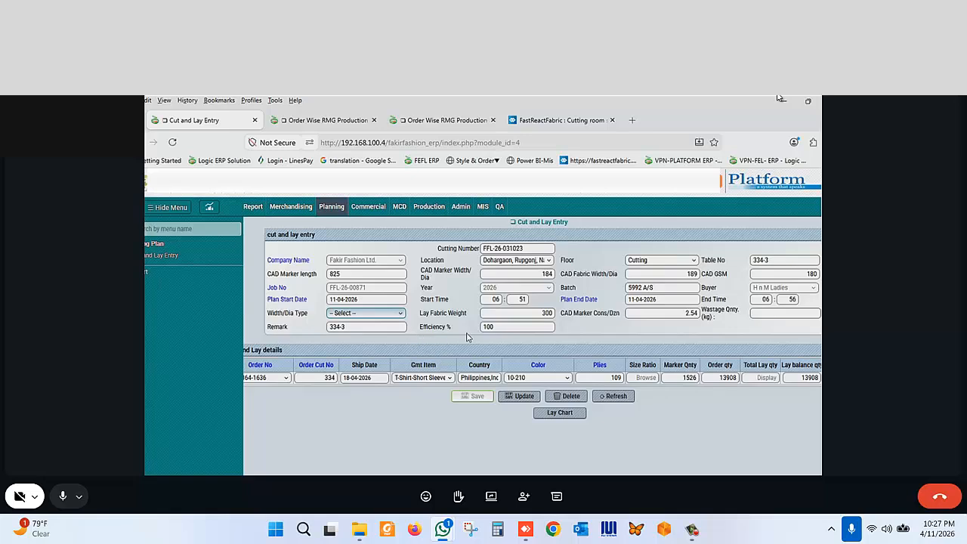
{"action": "left_click", "coordinate": [492, 344]}
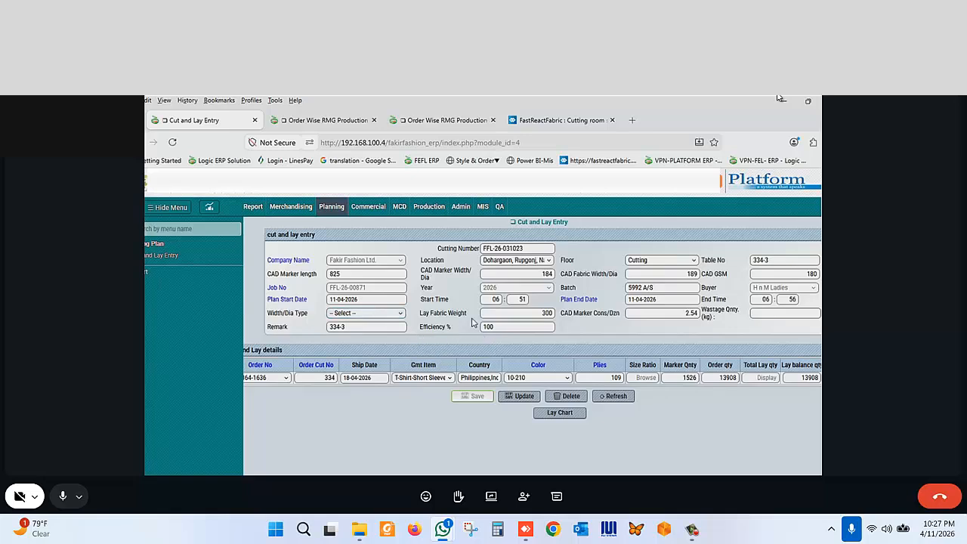
{"action": "left_click", "coordinate": [522, 312]}
{"action": "left_click", "coordinate": [348, 332]}
{"action": "left_click", "coordinate": [772, 313]}
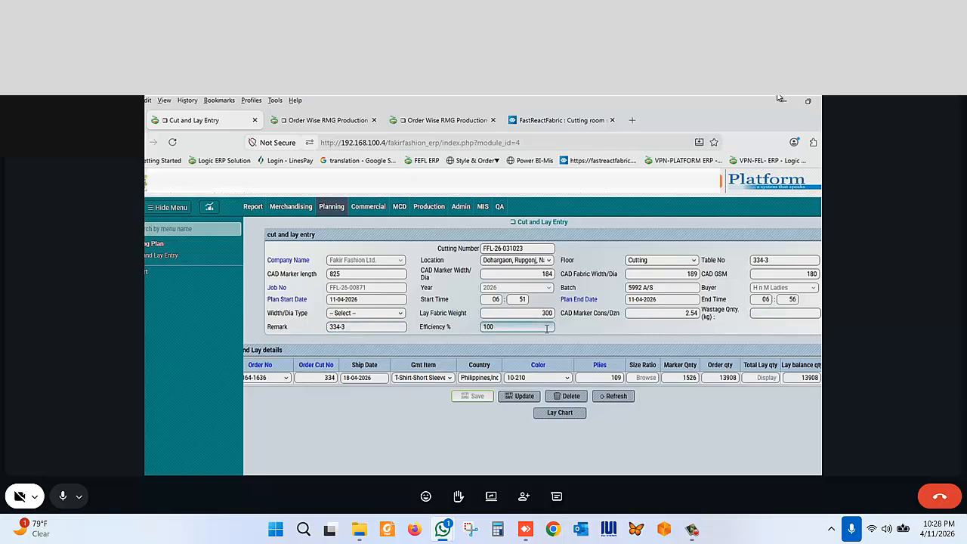
{"action": "scroll", "coordinate": [463, 342], "scroll_direction": "left", "scroll_amount": 1}
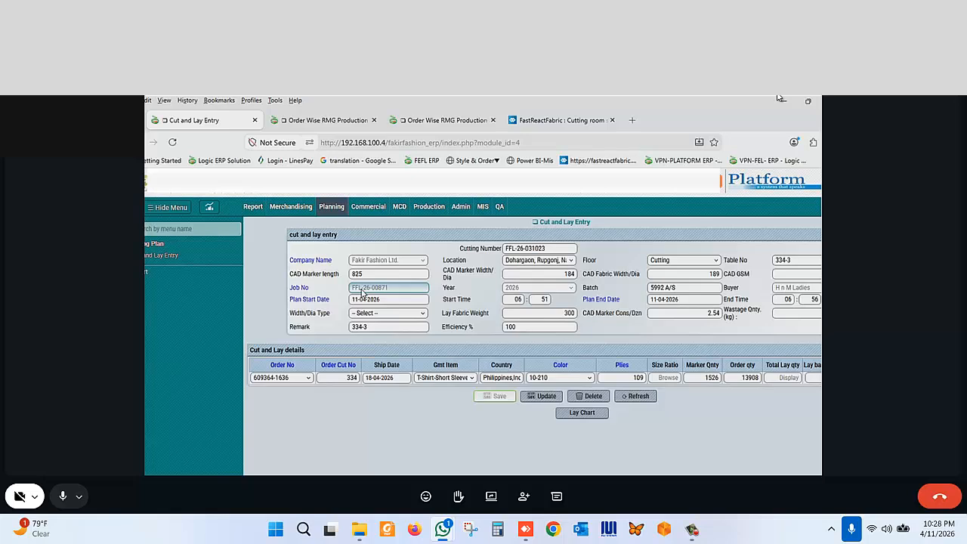
- Open a second Cut and Lay Entry form in a new browser tab
{"action": "middle_click", "coordinate": [332, 213]}
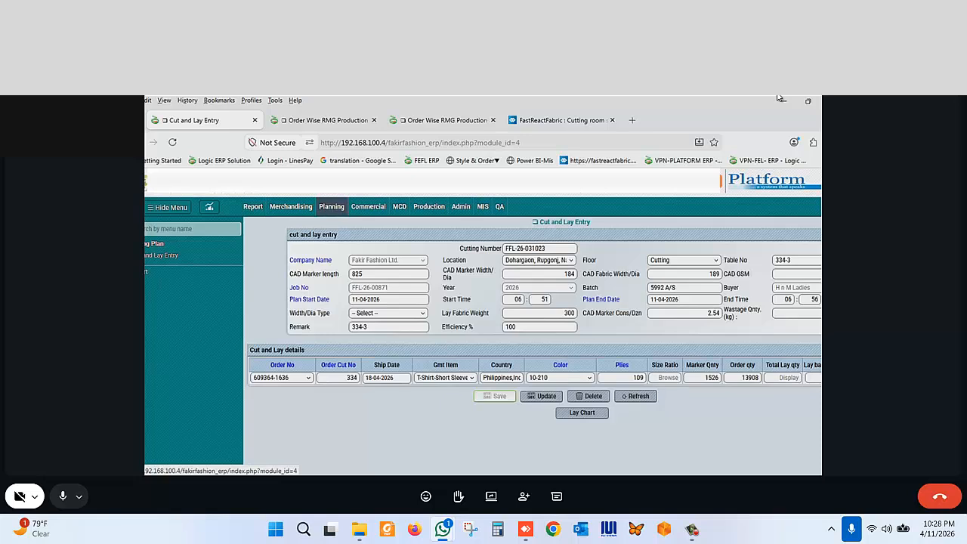
{"action": "left_click", "coordinate": [272, 124]}
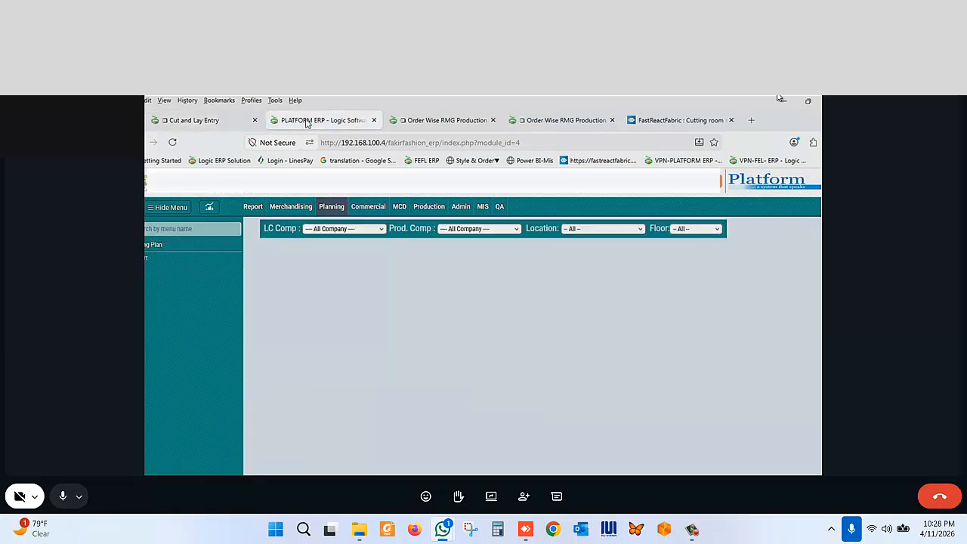
{"action": "left_click", "coordinate": [153, 245]}
{"action": "left_click", "coordinate": [160, 255]}
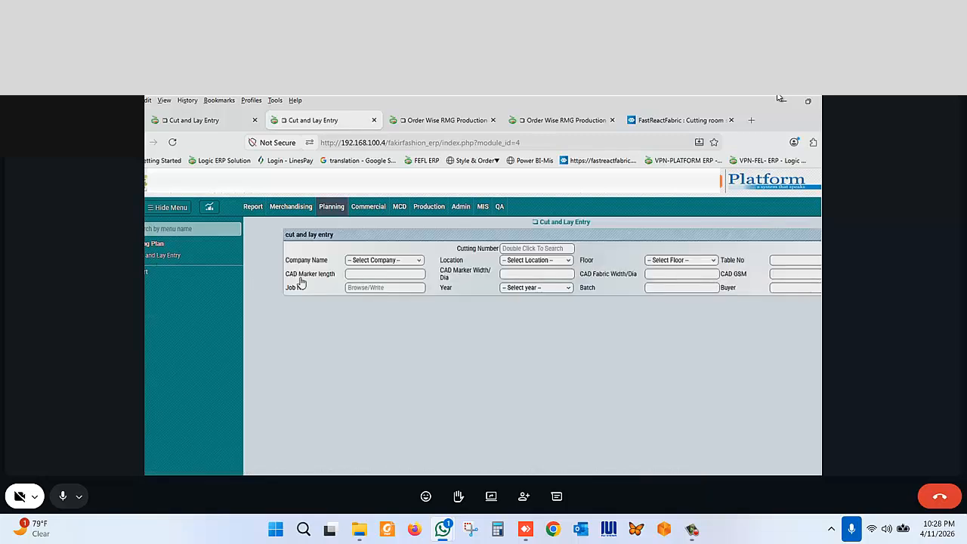
- In the new form, search job number 871 and pick it as the Job No
{"action": "left_click", "coordinate": [210, 120]}
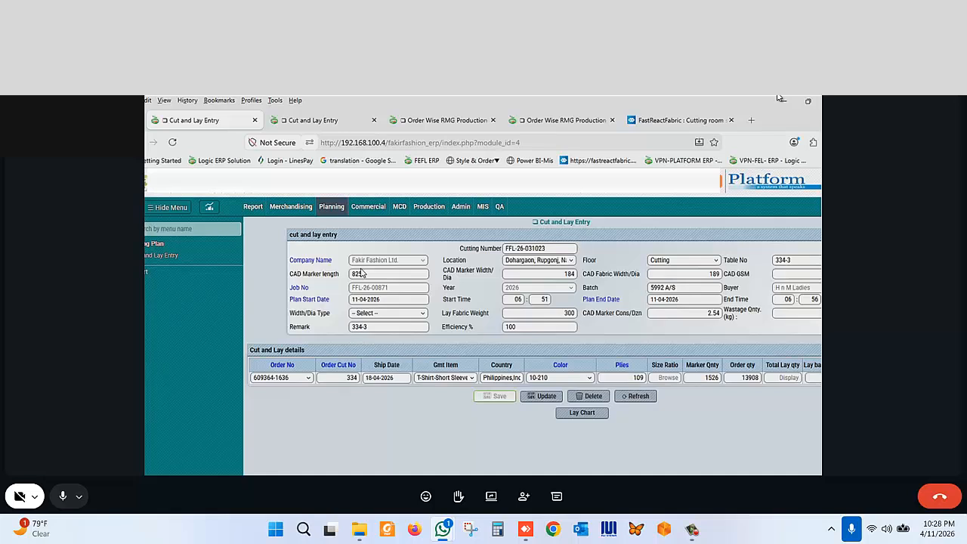
{"action": "left_click", "coordinate": [324, 121]}
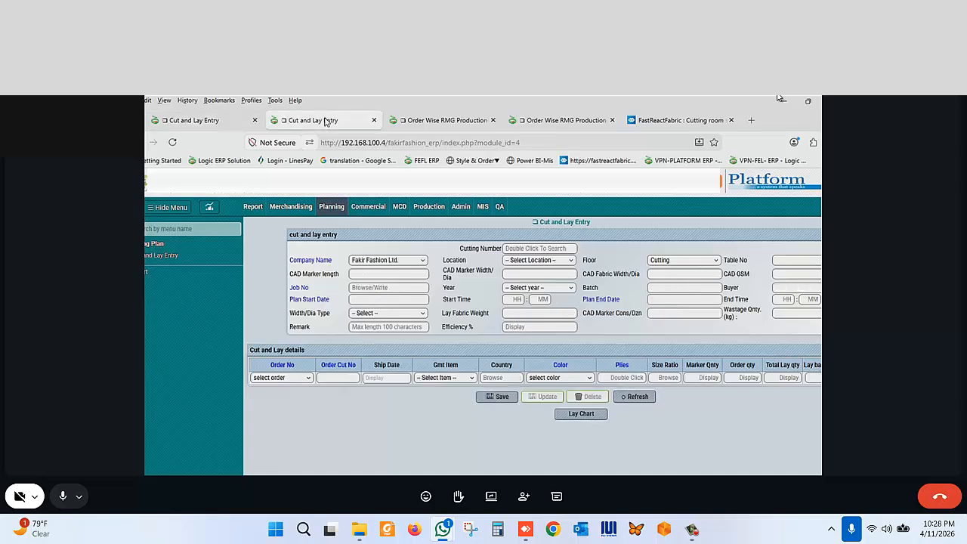
{"action": "left_click", "coordinate": [386, 286]}
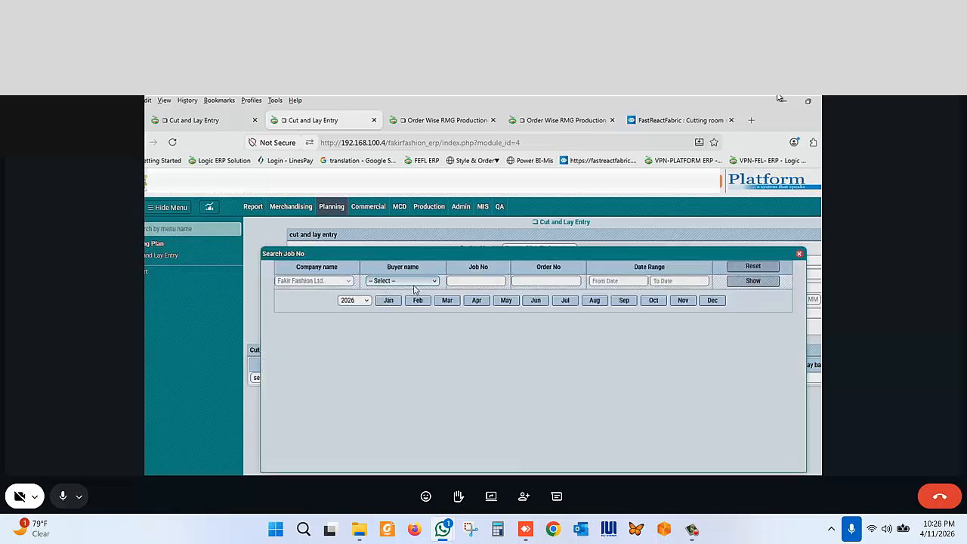
{"action": "left_click", "coordinate": [460, 284]}
{"action": "type", "text": "871"}
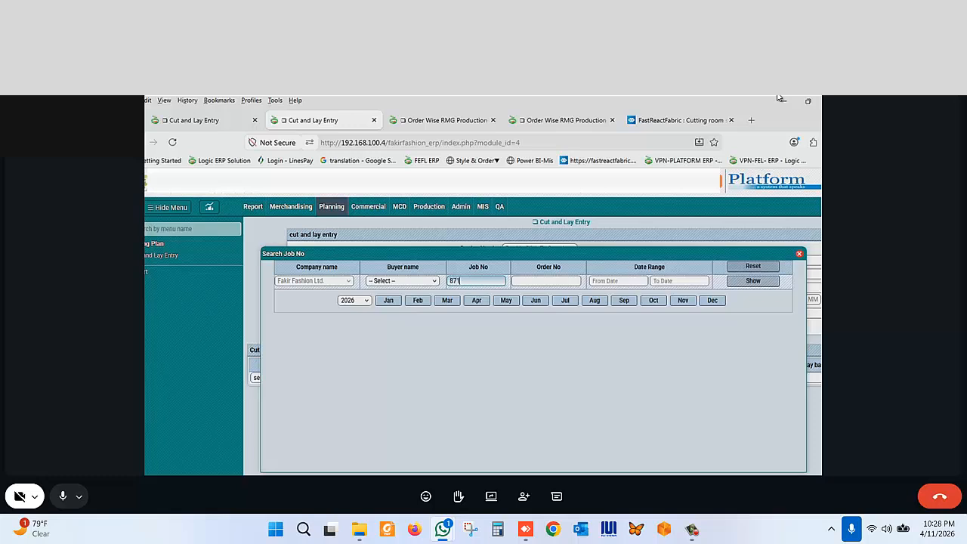
{"action": "left_click", "coordinate": [744, 282]}
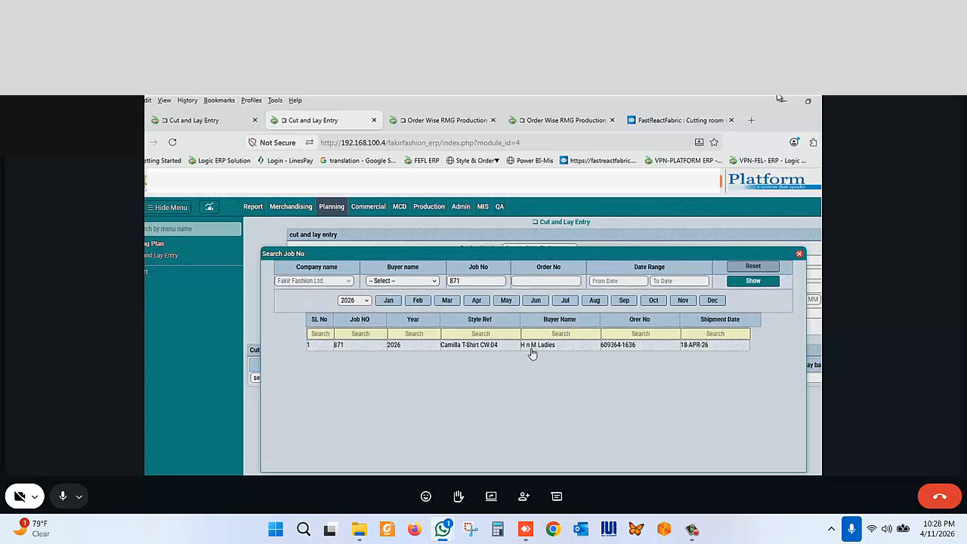
{"action": "left_click", "coordinate": [532, 350]}
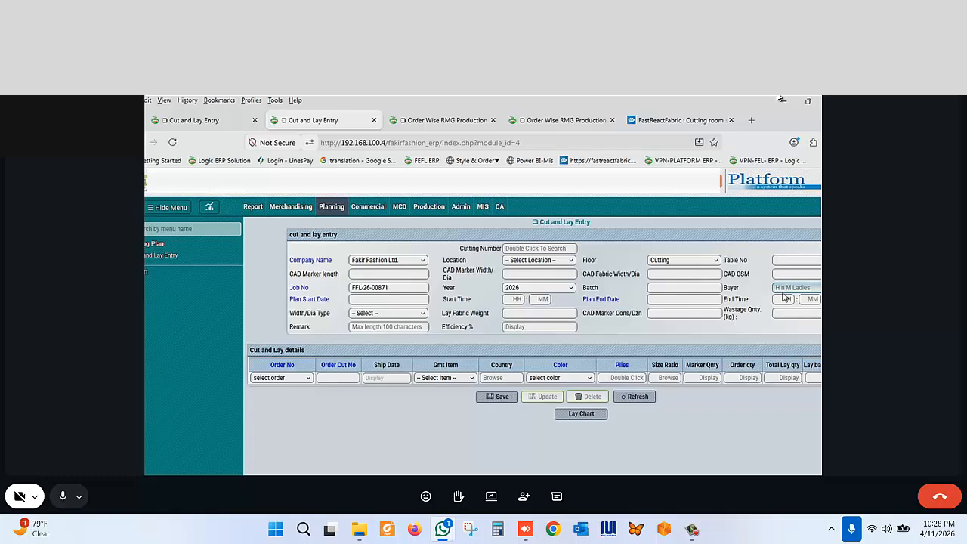
{"action": "left_click", "coordinate": [390, 289]}
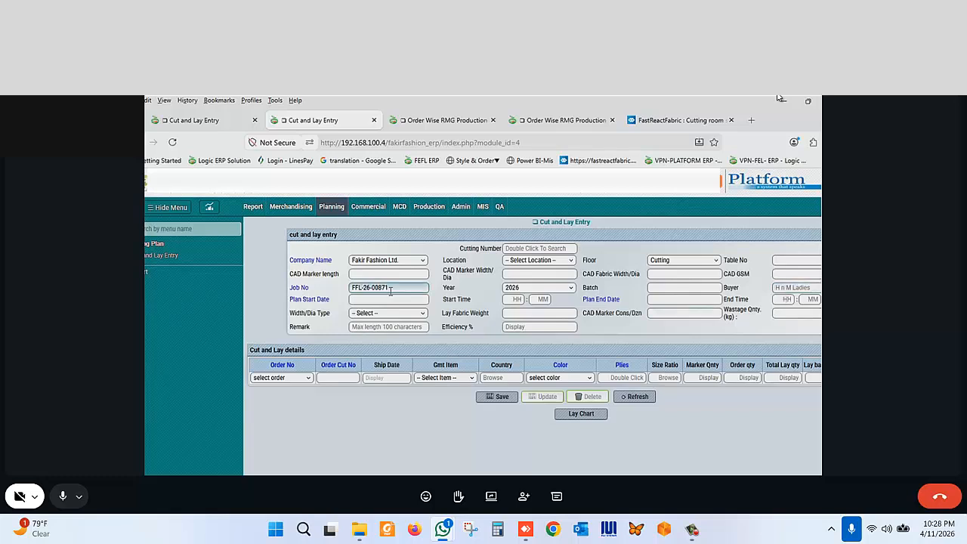
{"action": "left_click", "coordinate": [294, 407]}
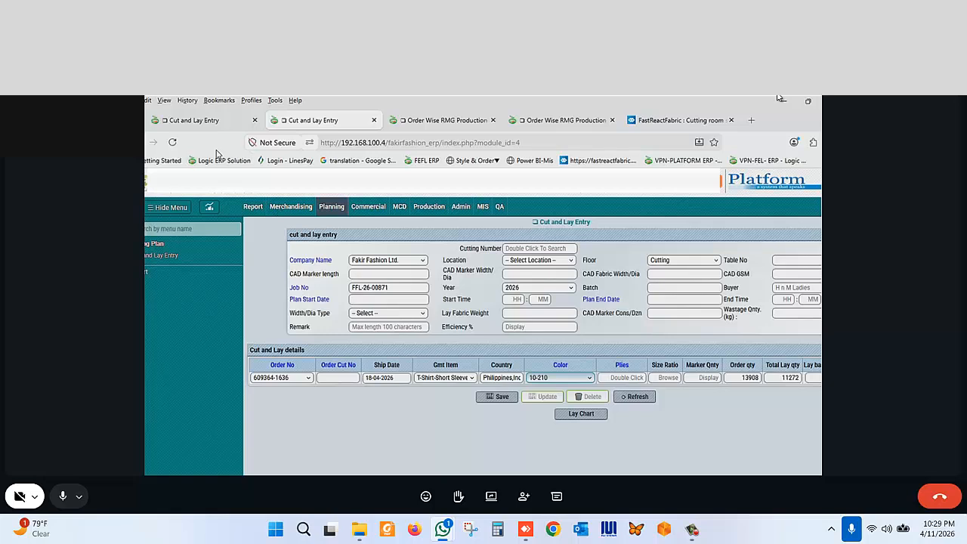
{"action": "left_click", "coordinate": [218, 125]}
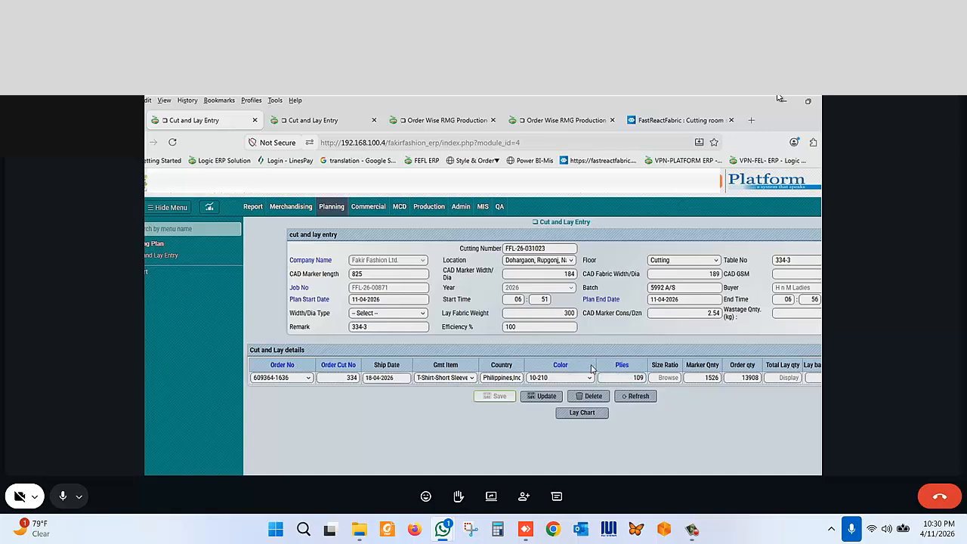
{"action": "left_click", "coordinate": [309, 122]}
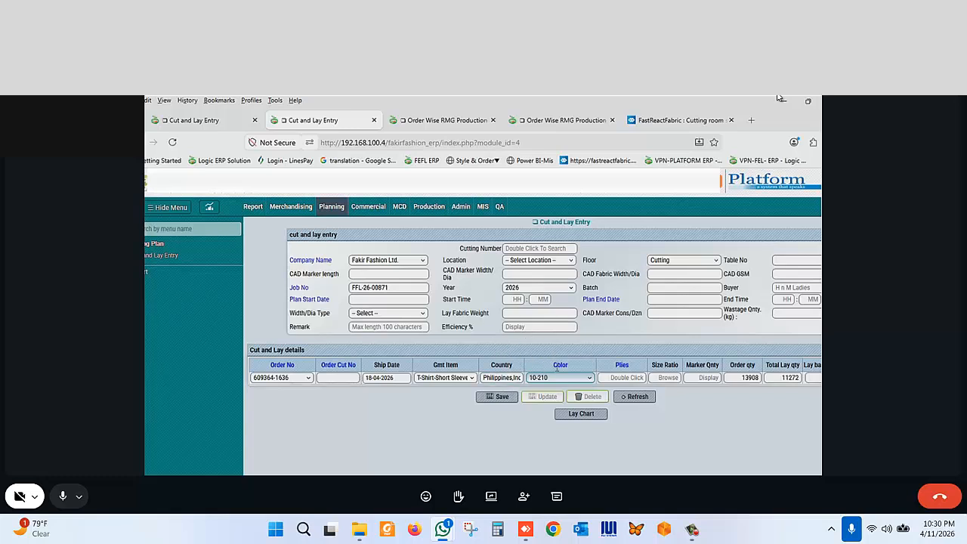
{"action": "left_click", "coordinate": [499, 401]}
{"action": "left_click", "coordinate": [216, 130]}
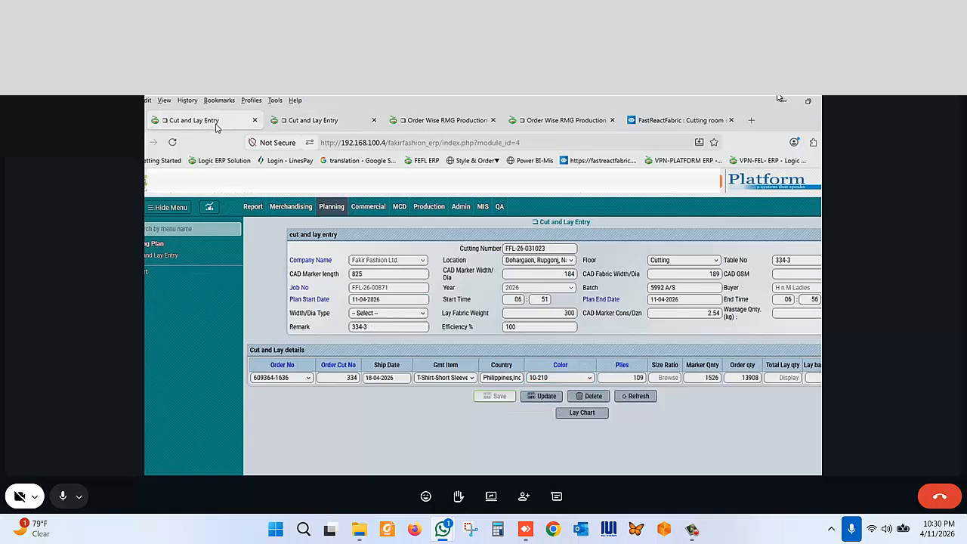
- Open the roll-wise plies entry for the existing order row and browse its batch barcode list
{"action": "left_click", "coordinate": [632, 378]}
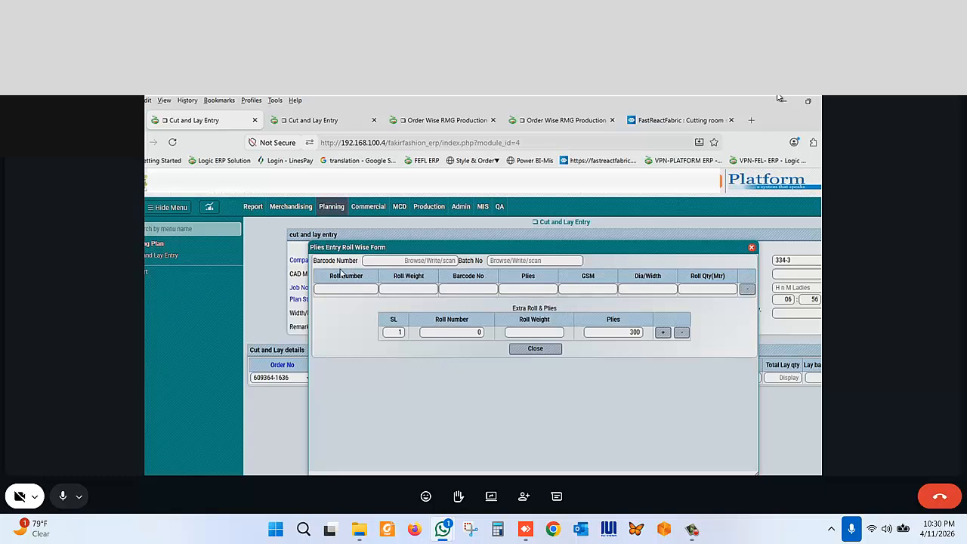
{"action": "left_click", "coordinate": [503, 264]}
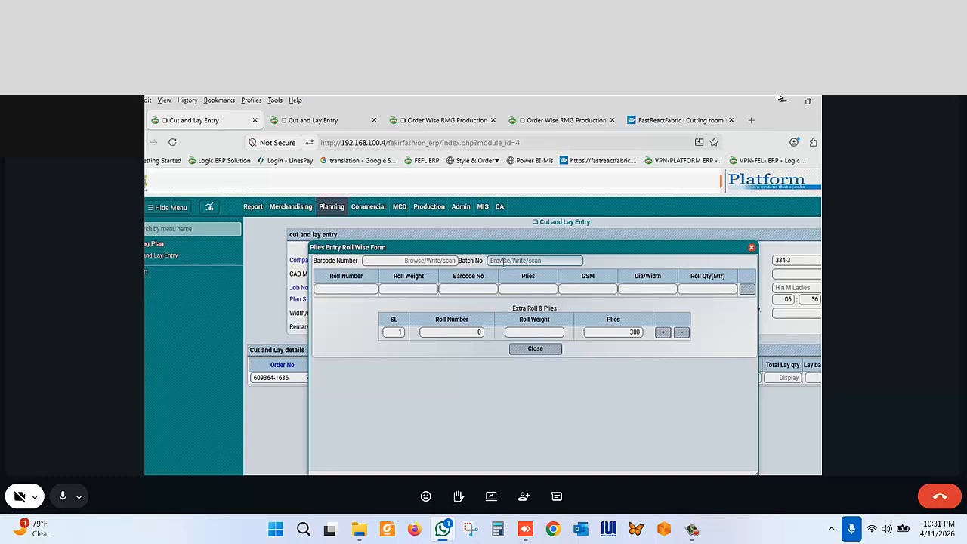
{"action": "left_click", "coordinate": [503, 262]}
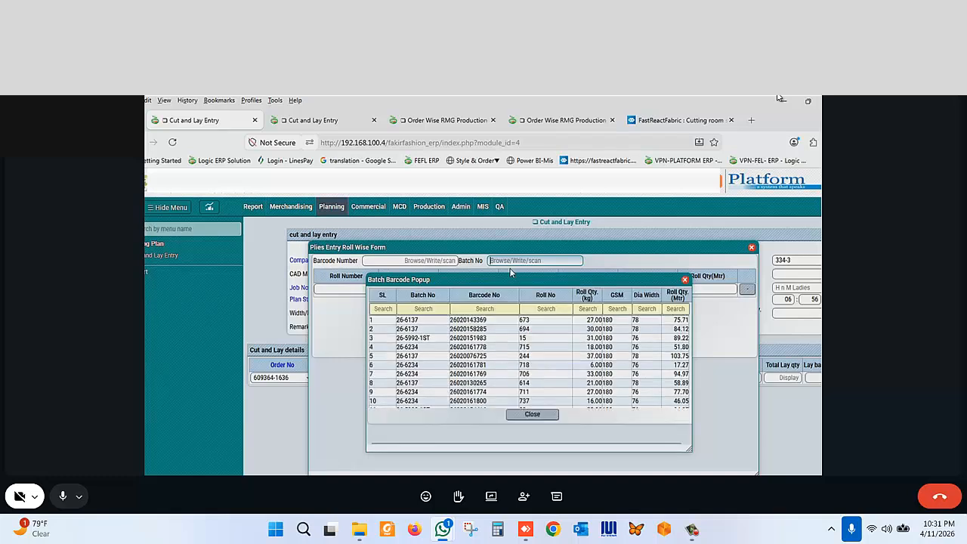
- Filter the batch barcode list by batch number 26-5992 and scroll through the matching rolls
{"action": "left_click", "coordinate": [423, 309]}
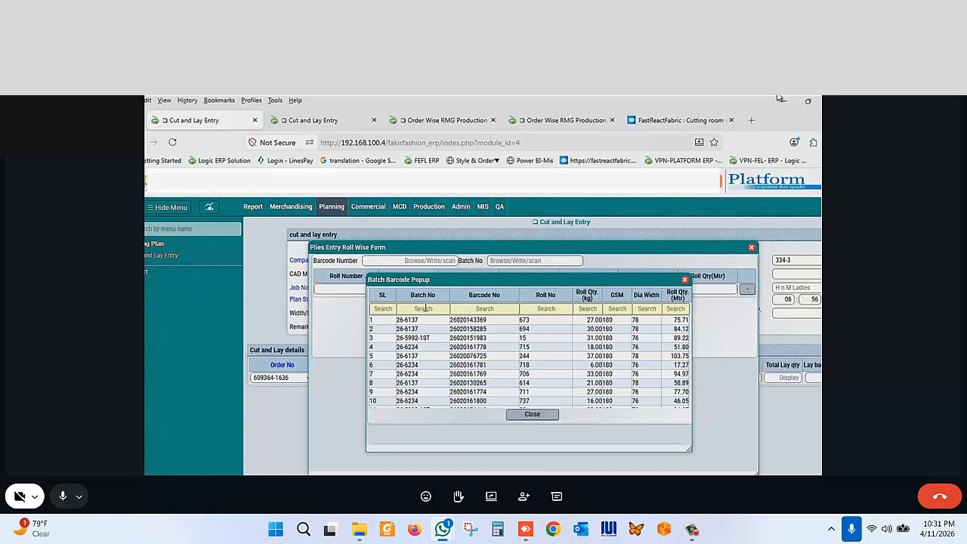
{"action": "type", "text": "26"}
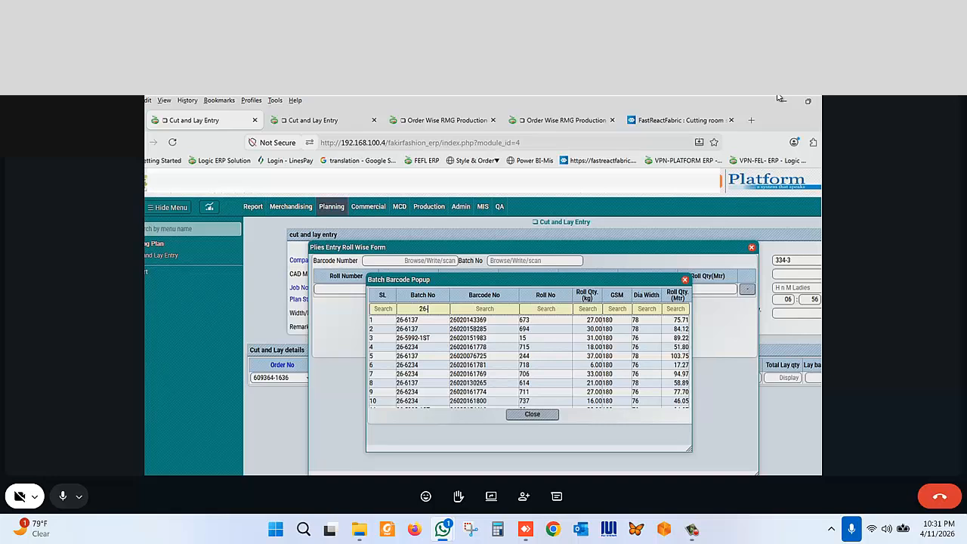
{"action": "type", "text": "-5992"}
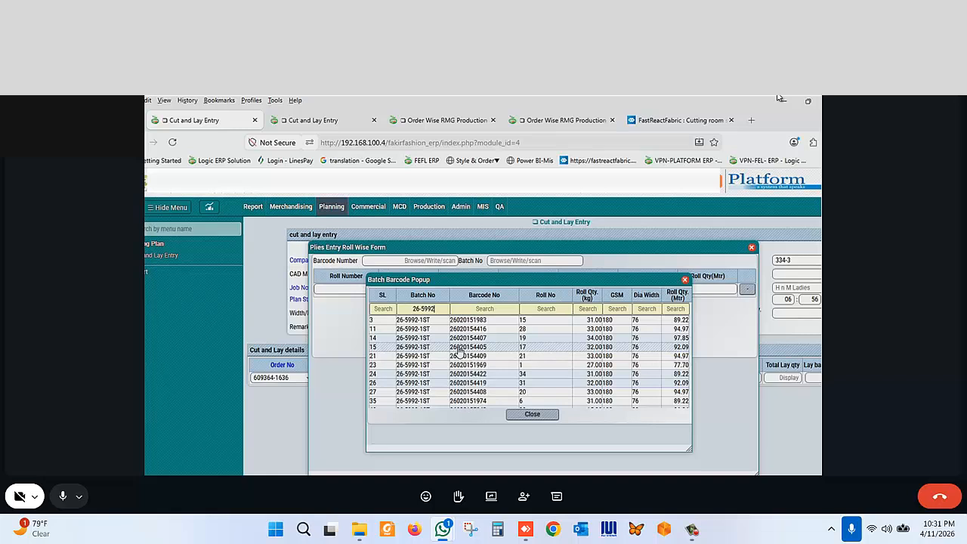
{"action": "scroll", "coordinate": [459, 349], "scroll_direction": "down", "scroll_amount": 10}
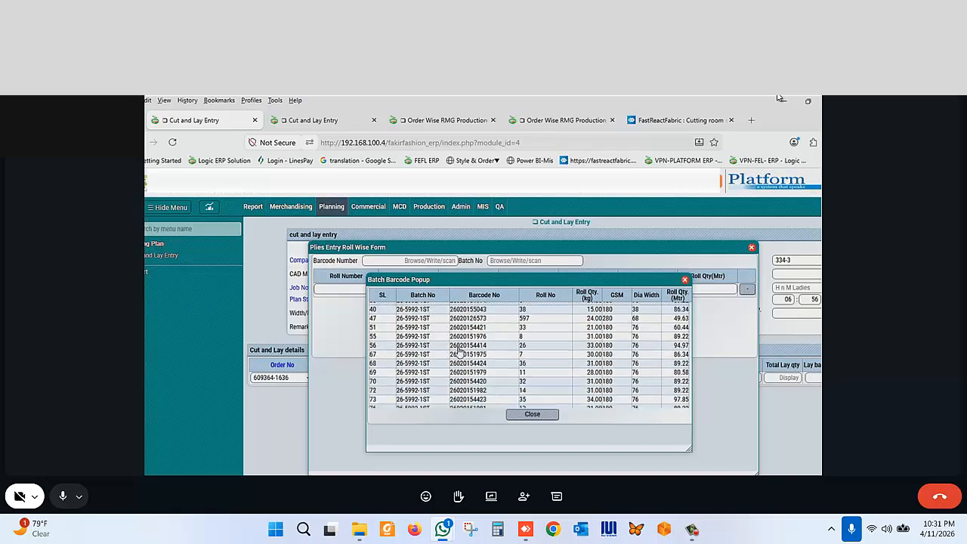
{"action": "scroll", "coordinate": [460, 350], "scroll_direction": "down", "scroll_amount": 10}
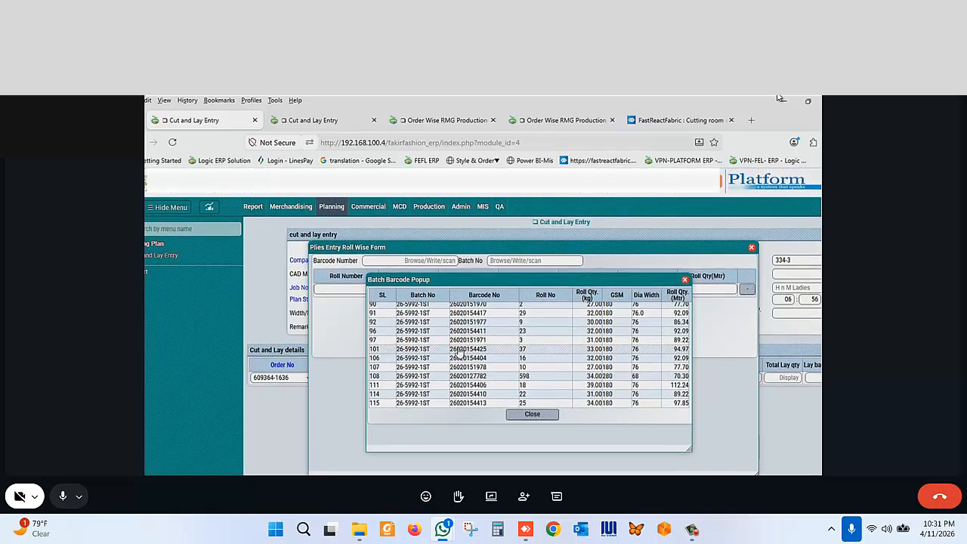
{"action": "scroll", "coordinate": [459, 349], "scroll_direction": "up", "scroll_amount": 3}
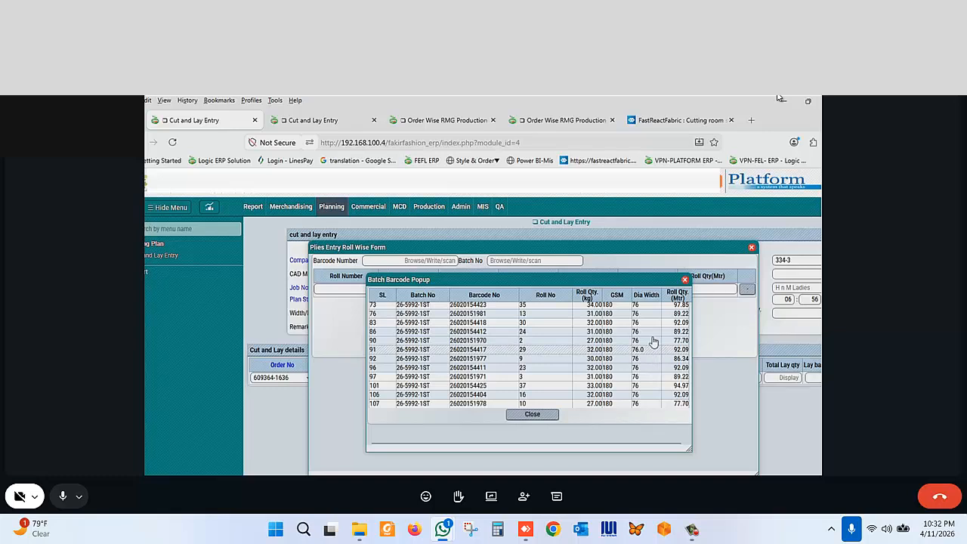
- Highlight the rolls numbered 2, 29 and 9, then close the batch barcode popup and the roll-wise plies form
{"action": "left_click", "coordinate": [541, 341]}
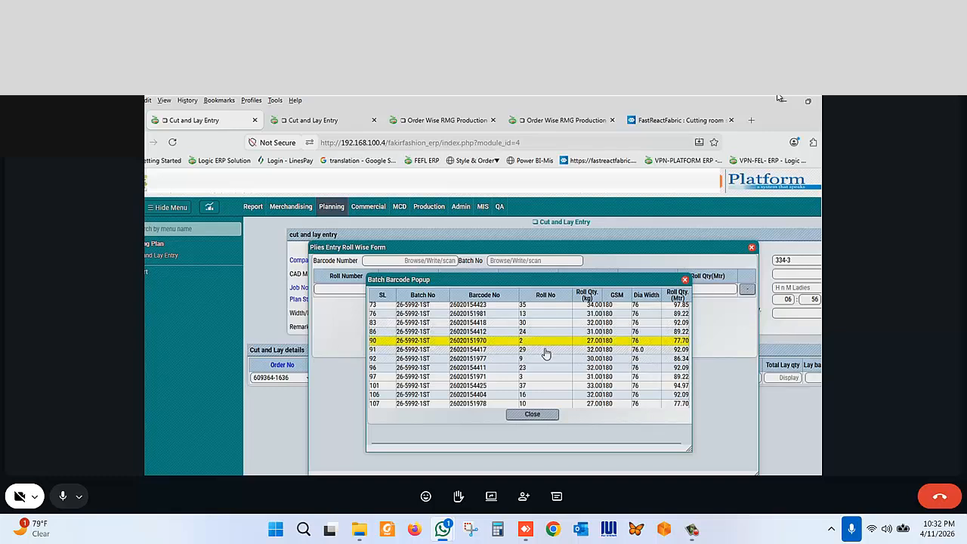
{"action": "left_click", "coordinate": [544, 351]}
{"action": "left_click", "coordinate": [546, 360]}
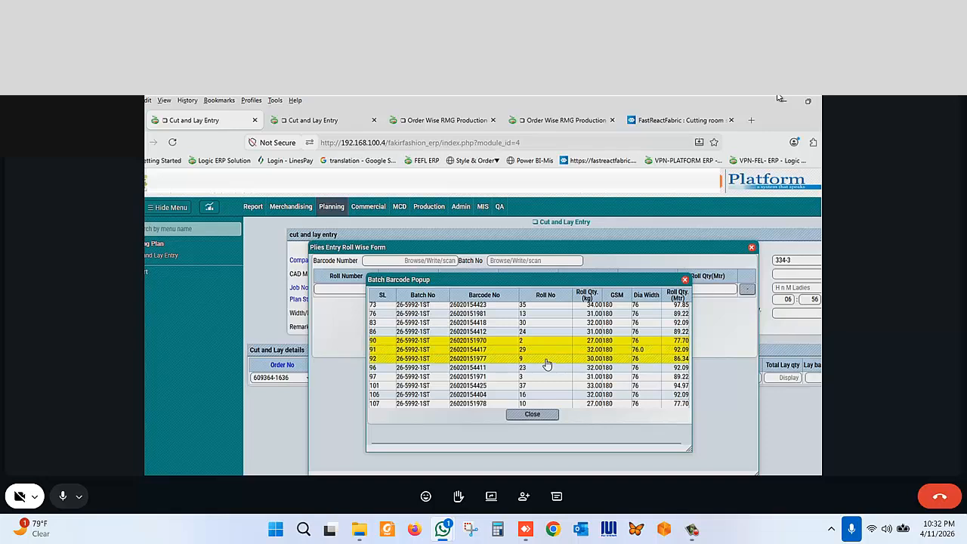
{"action": "left_click", "coordinate": [685, 281]}
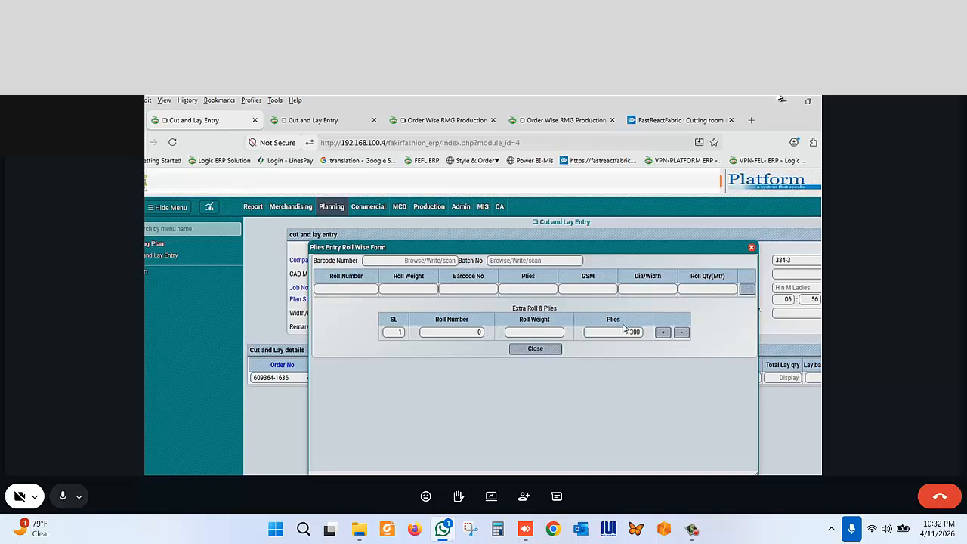
{"action": "left_click", "coordinate": [751, 249]}
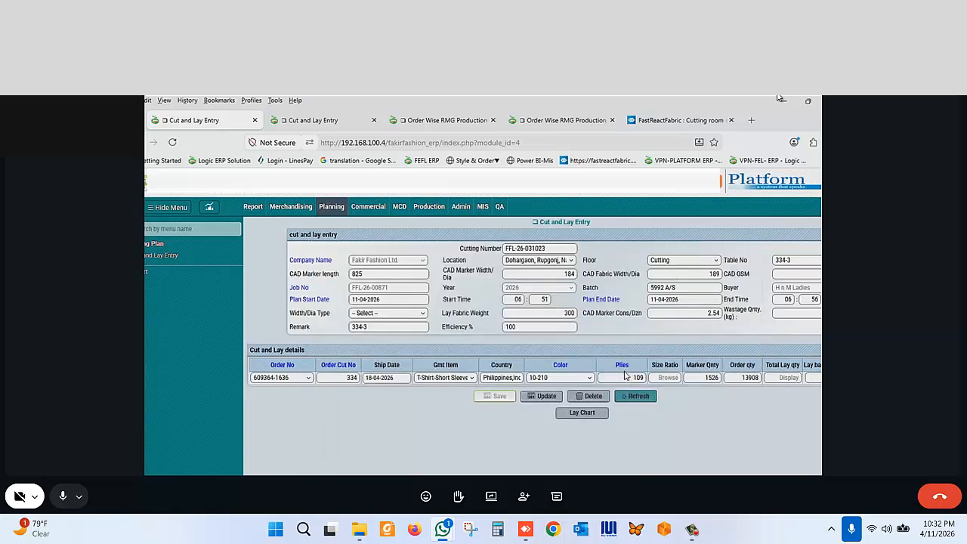
- Open the size ratio form for the existing order row and scroll through its country-wise size breakdown
{"action": "left_click", "coordinate": [631, 378]}
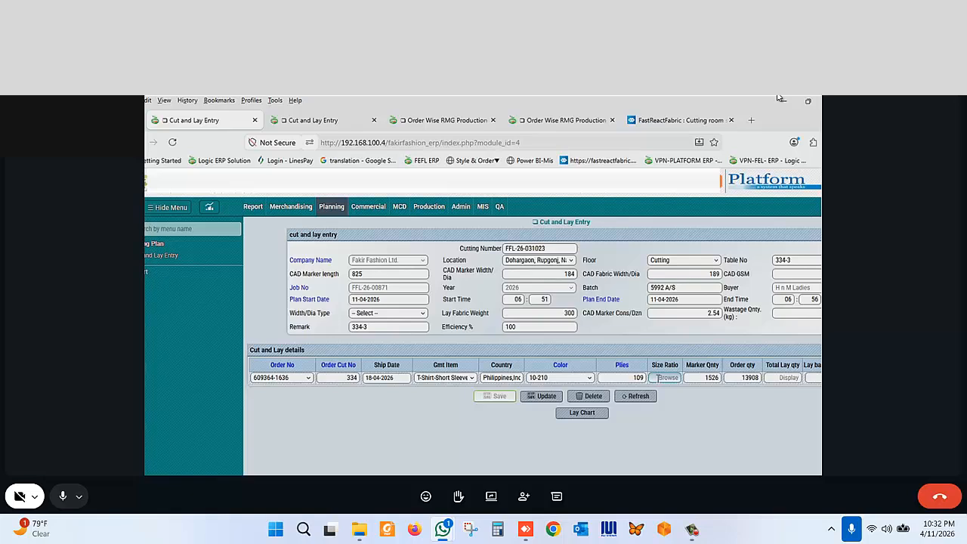
{"action": "left_click", "coordinate": [668, 377]}
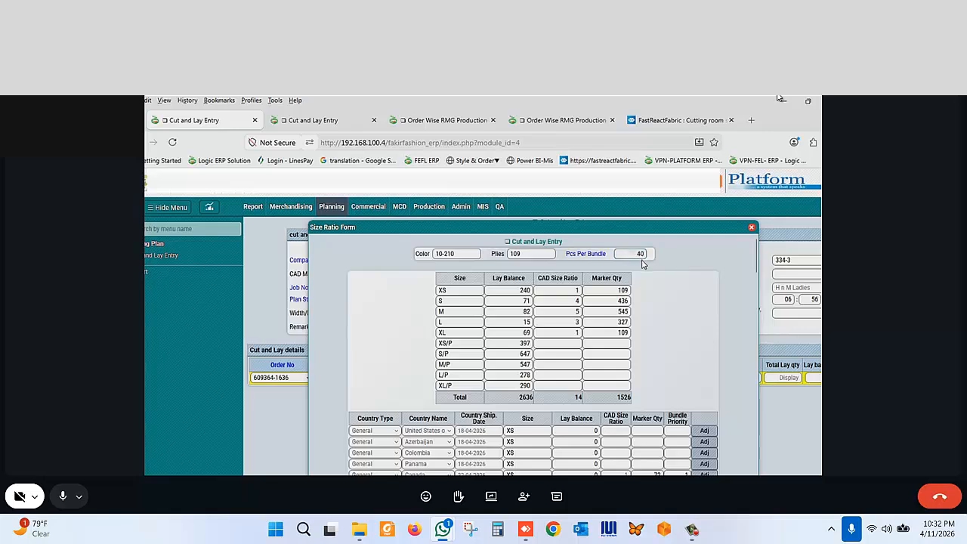
{"action": "scroll", "coordinate": [593, 361], "scroll_direction": "down", "scroll_amount": 4}
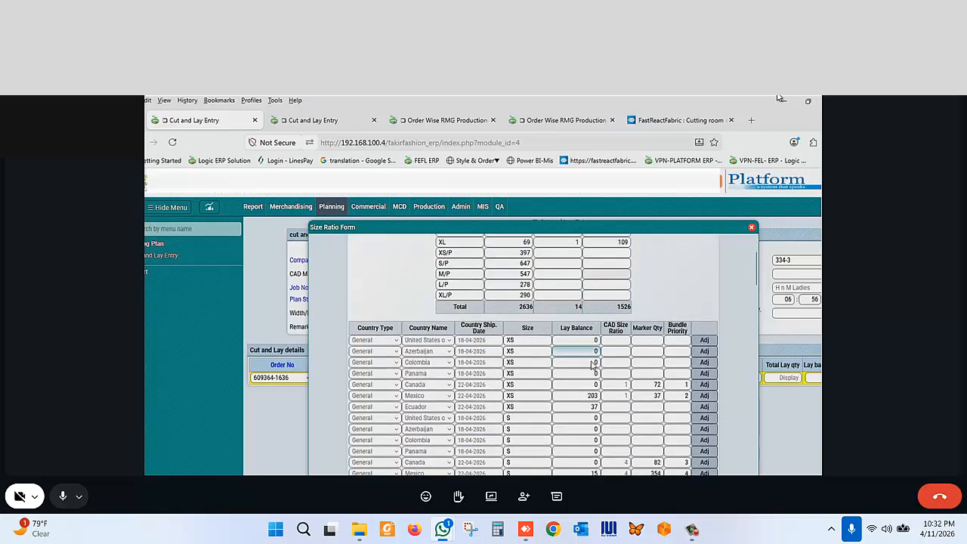
{"action": "scroll", "coordinate": [593, 362], "scroll_direction": "down", "scroll_amount": 15}
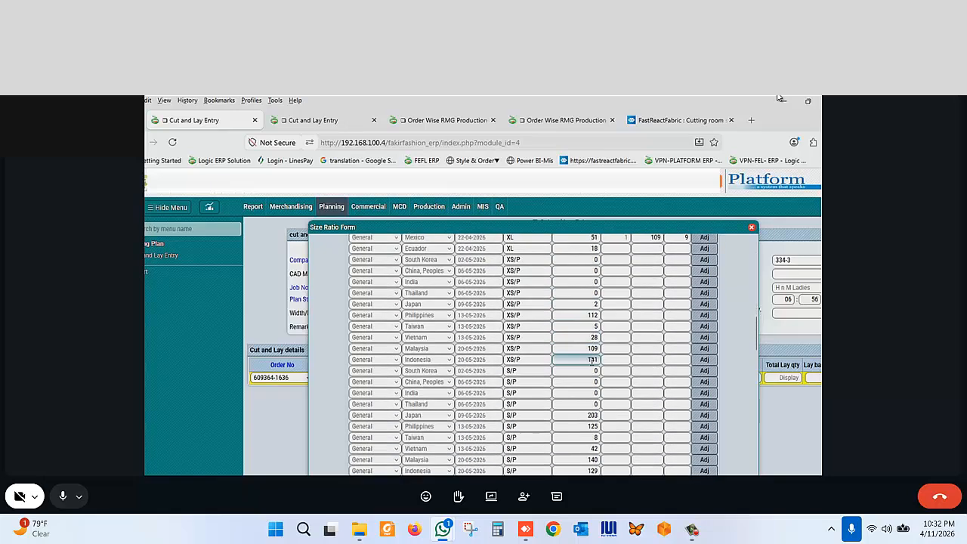
{"action": "scroll", "coordinate": [593, 362], "scroll_direction": "down", "scroll_amount": 3}
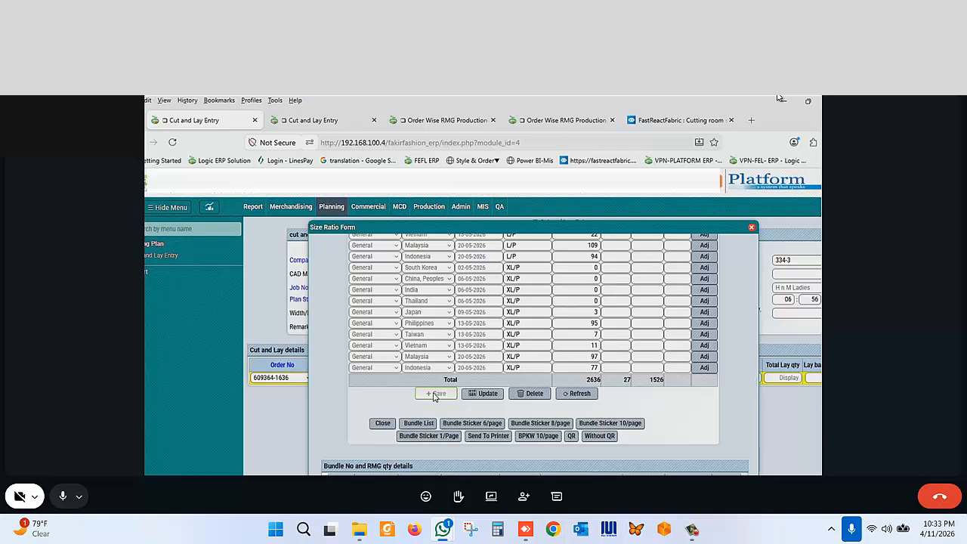
{"action": "left_click", "coordinate": [517, 354]}
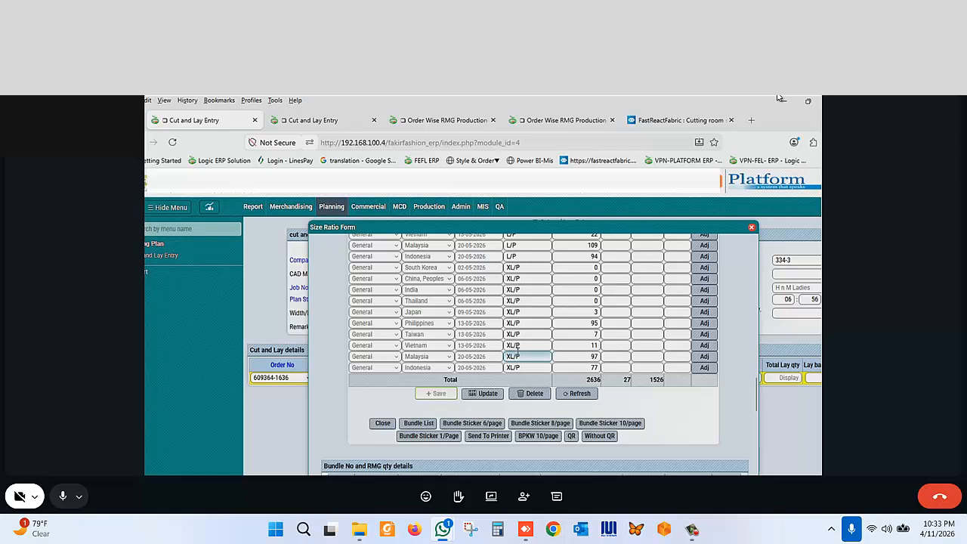
{"action": "scroll", "coordinate": [517, 349], "scroll_direction": "up", "scroll_amount": 15}
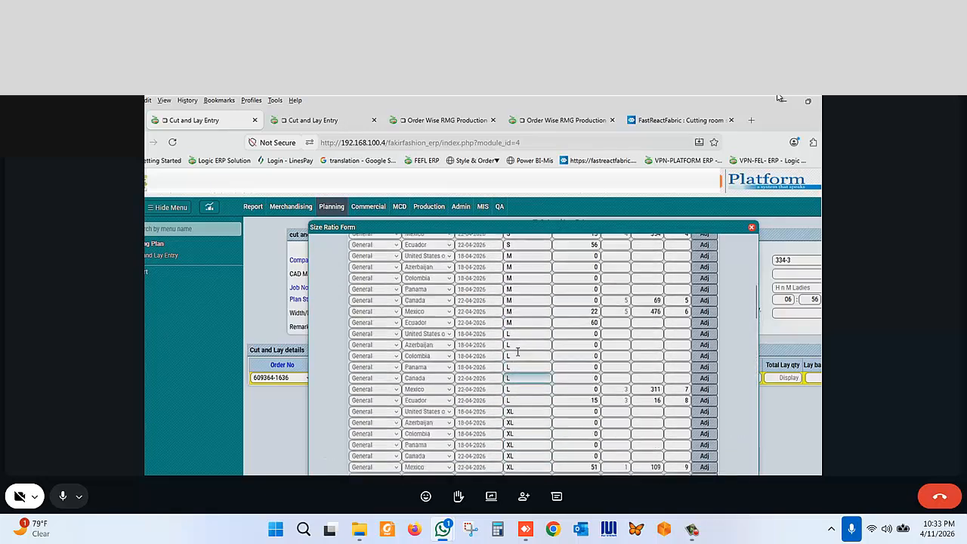
{"action": "scroll", "coordinate": [517, 354], "scroll_direction": "down", "scroll_amount": 2}
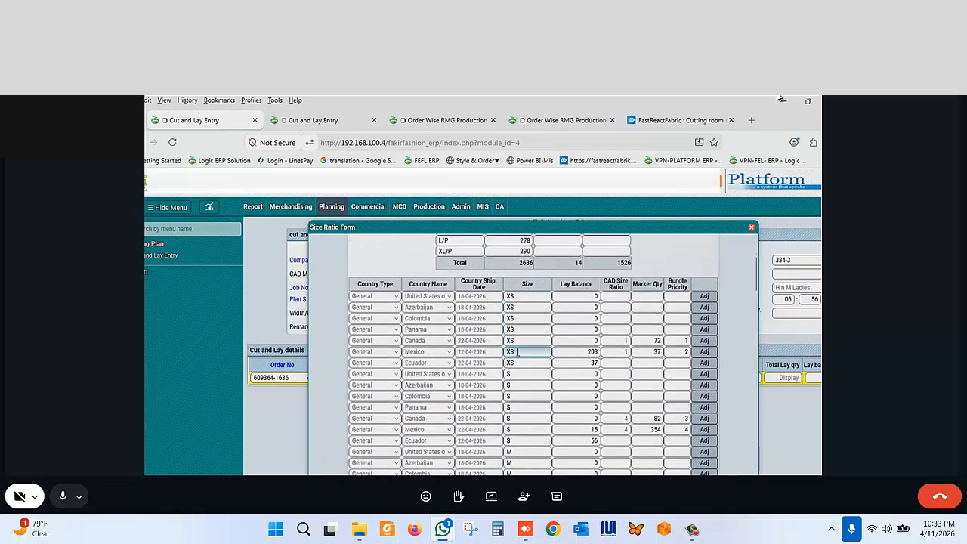
- Examine the XS rows' lay balance, CAD size ratio and marker quantity for Canada, Mexico and Ecuador
{"action": "left_click", "coordinate": [468, 344]}
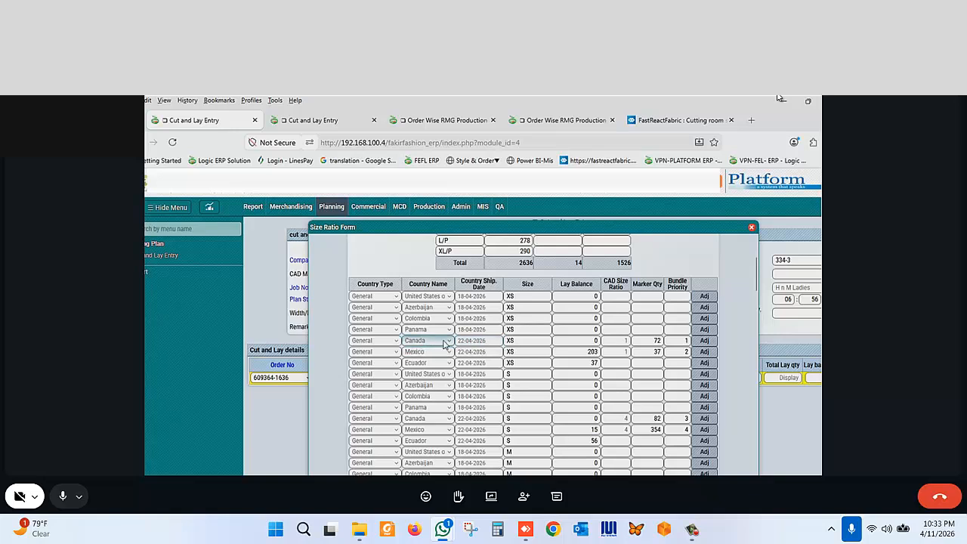
{"action": "left_click", "coordinate": [649, 352]}
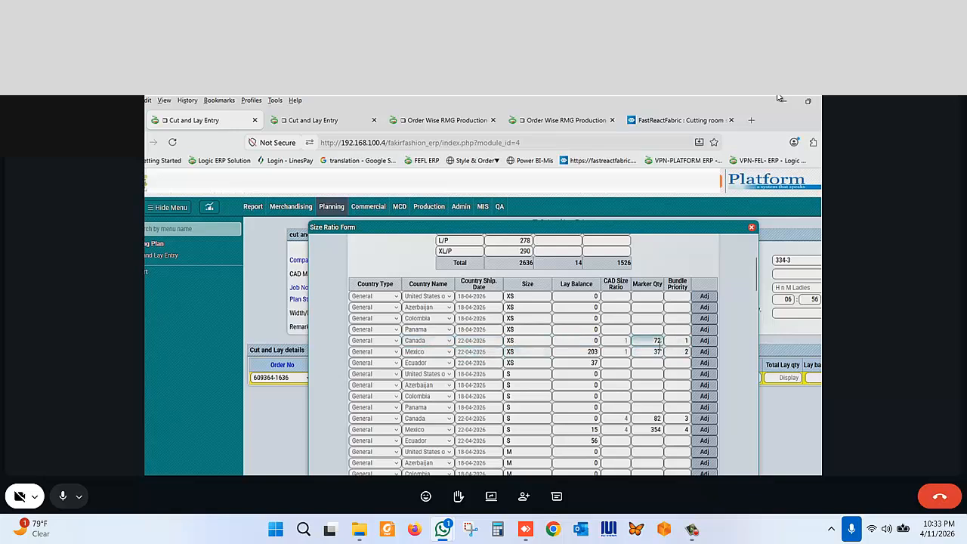
{"action": "left_click", "coordinate": [594, 341]}
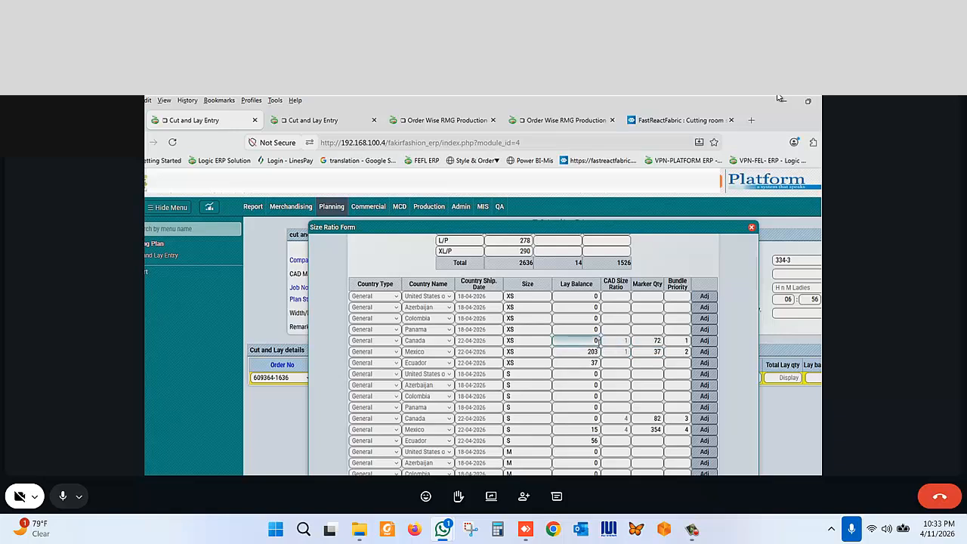
{"action": "left_click", "coordinate": [529, 360]}
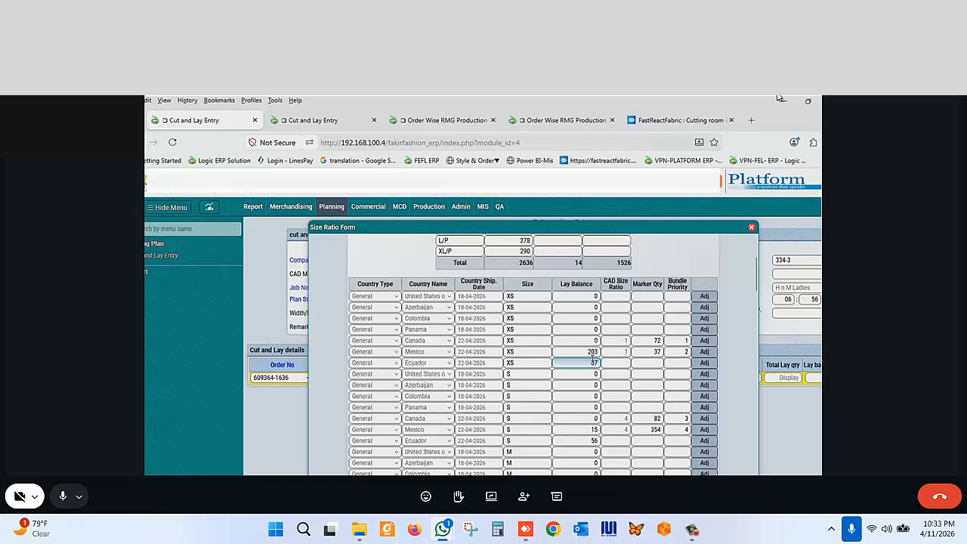
{"action": "left_click", "coordinate": [646, 354]}
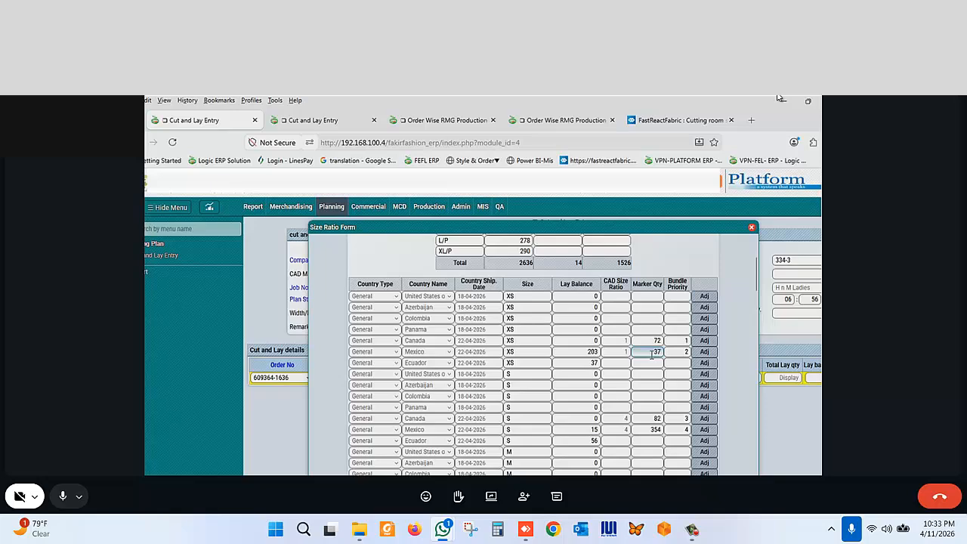
{"action": "scroll", "coordinate": [651, 353], "scroll_direction": "up", "scroll_amount": 3}
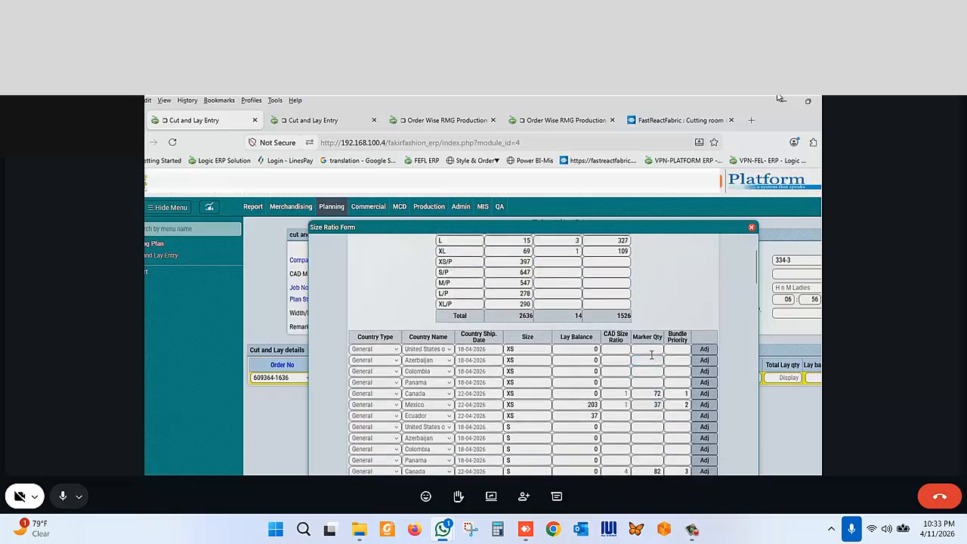
{"action": "scroll", "coordinate": [551, 355], "scroll_direction": "up", "scroll_amount": 2}
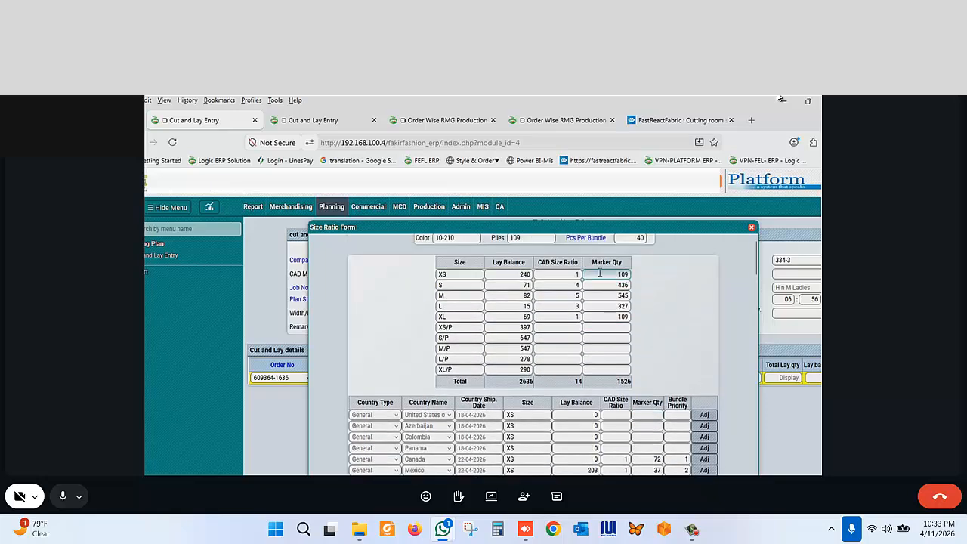
{"action": "scroll", "coordinate": [616, 275], "scroll_direction": "down", "scroll_amount": 4}
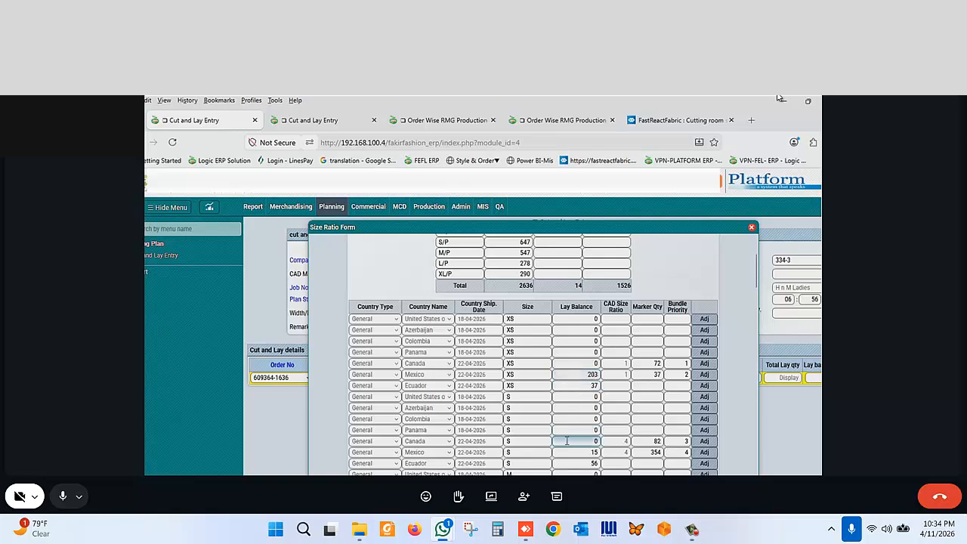
{"action": "scroll", "coordinate": [590, 342], "scroll_direction": "up", "scroll_amount": 1}
{"action": "scroll", "coordinate": [591, 344], "scroll_direction": "down", "scroll_amount": 1}
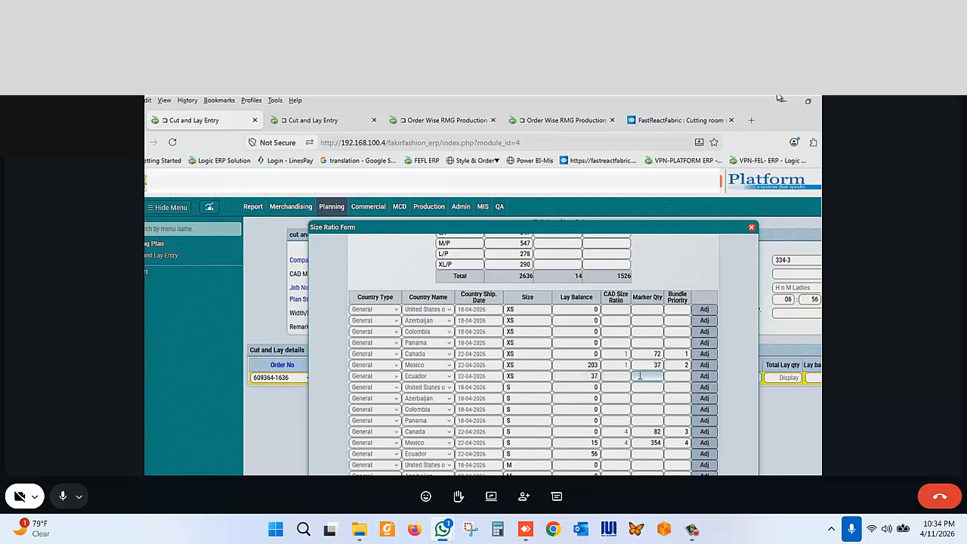
{"action": "scroll", "coordinate": [640, 376], "scroll_direction": "down", "scroll_amount": 1}
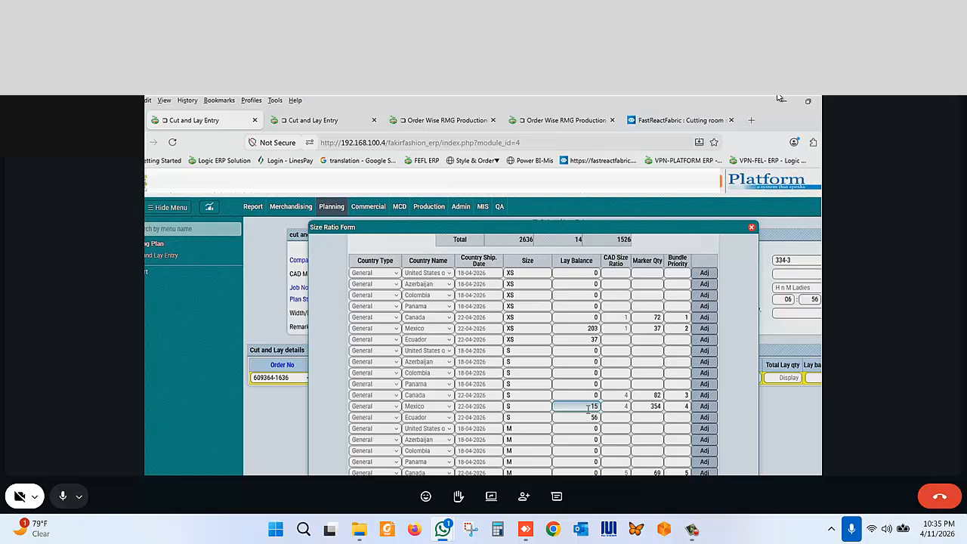
- Compare the XS country rows' lay balance and marker quantities against the size summary table's lay balance totals
{"action": "left_click", "coordinate": [583, 317]}
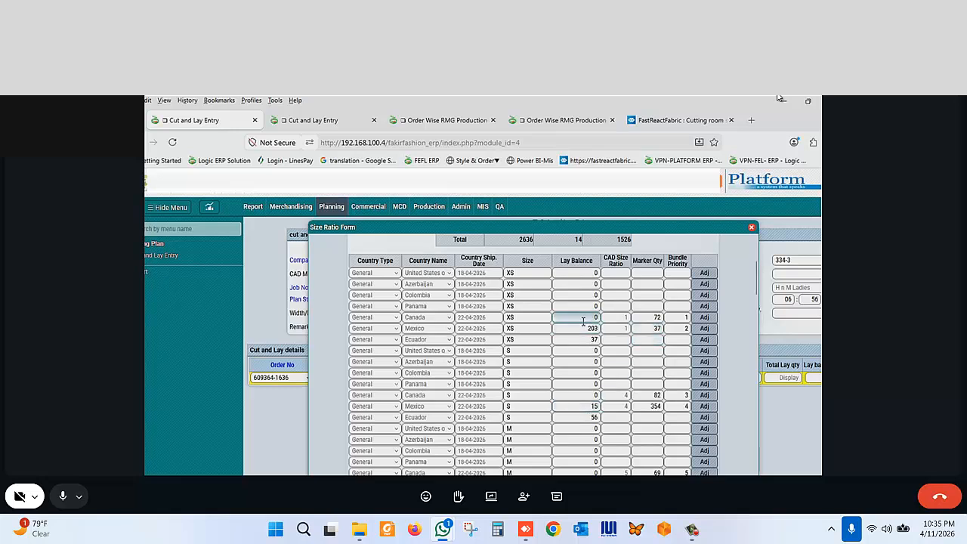
{"action": "left_click", "coordinate": [640, 318]}
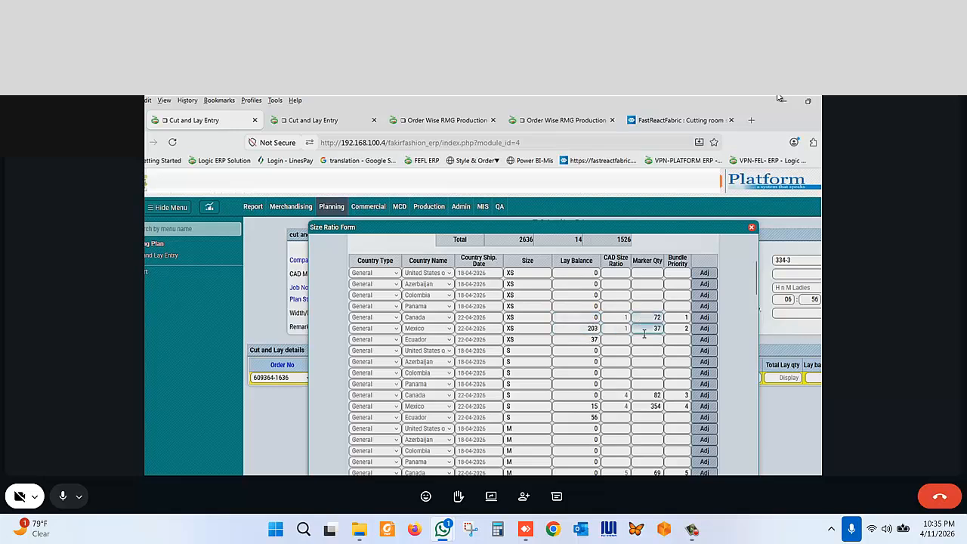
{"action": "left_click", "coordinate": [649, 326]}
{"action": "left_click", "coordinate": [585, 328]}
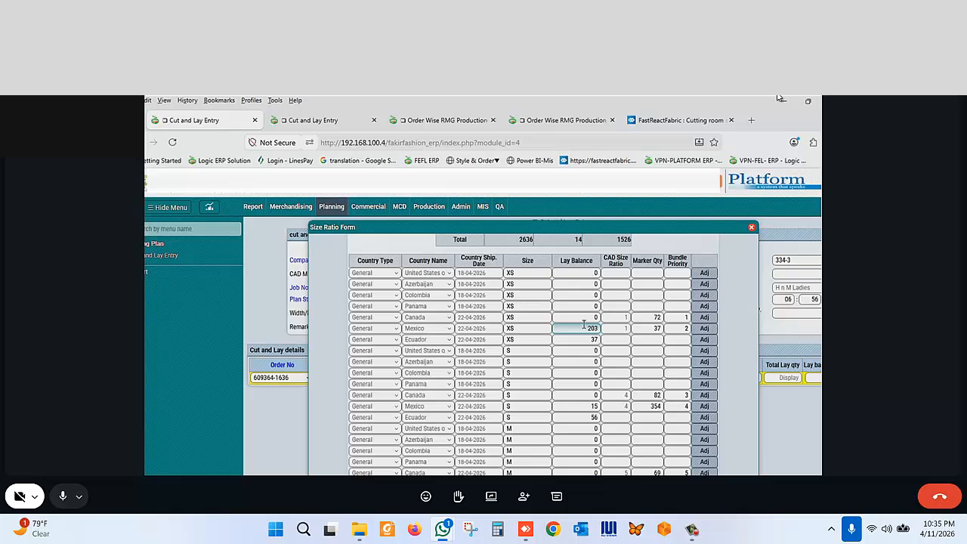
{"action": "scroll", "coordinate": [584, 325], "scroll_direction": "up", "scroll_amount": 3}
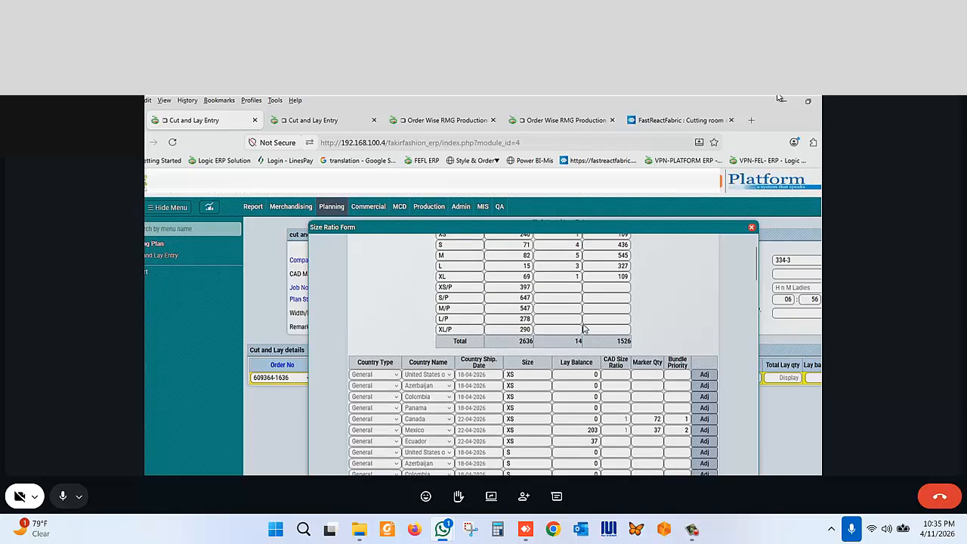
{"action": "left_click", "coordinate": [583, 325]}
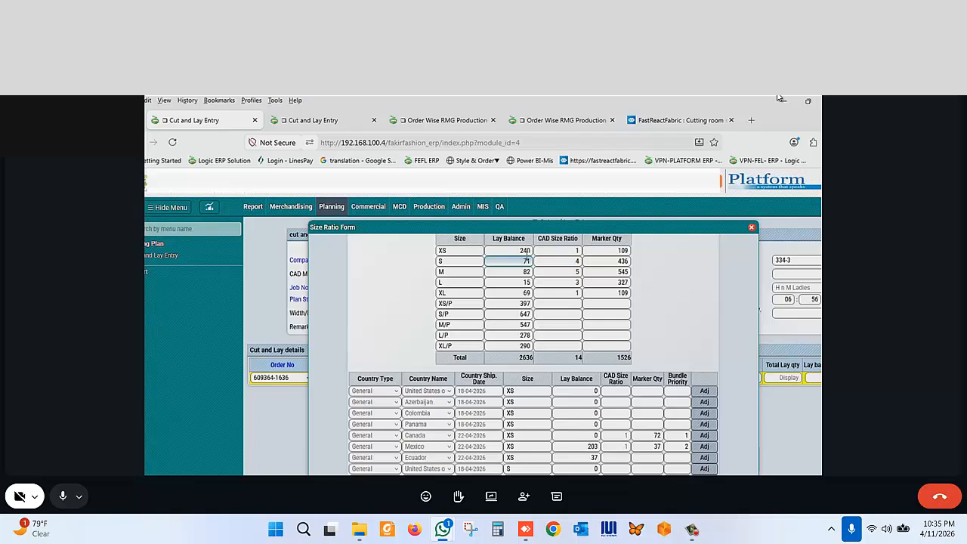
{"action": "scroll", "coordinate": [527, 261], "scroll_direction": "down", "scroll_amount": 2}
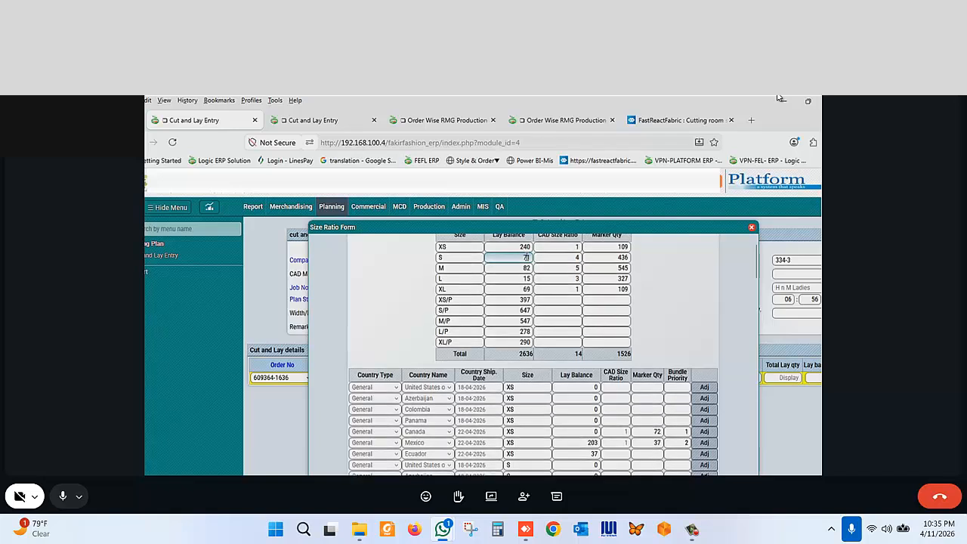
{"action": "scroll", "coordinate": [525, 252], "scroll_direction": "down", "scroll_amount": 5}
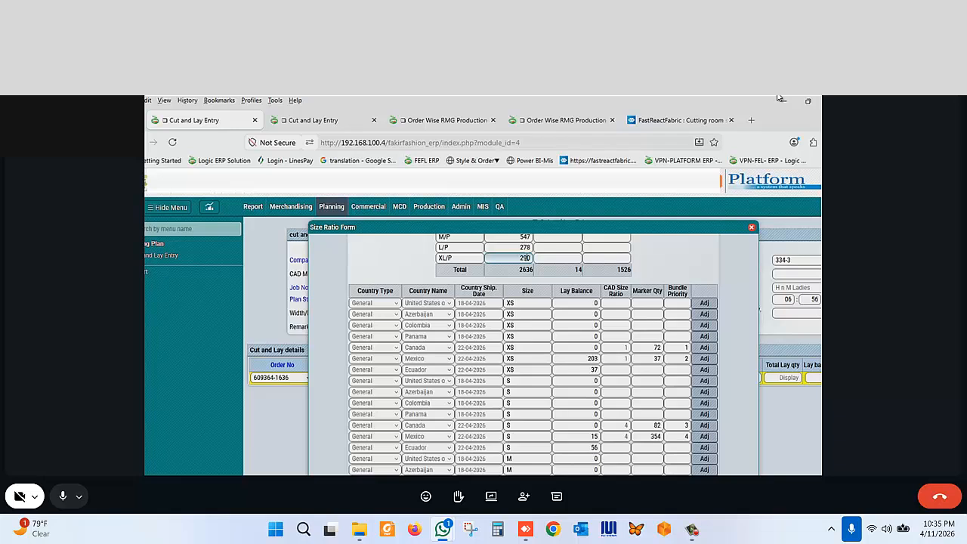
- Review the size summary table's lay balances and CAD size ratios alongside the XS country rows
{"action": "scroll", "coordinate": [525, 257], "scroll_direction": "up", "scroll_amount": 3}
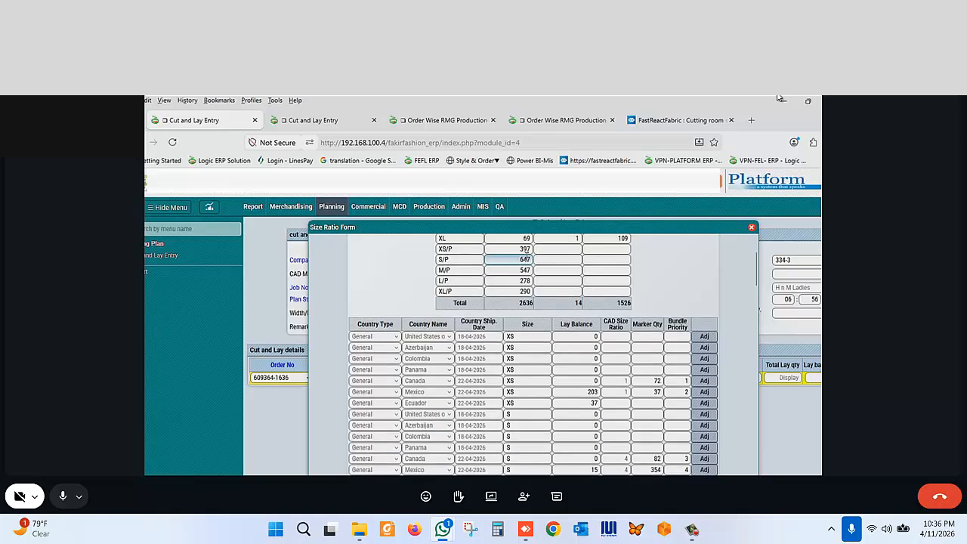
{"action": "scroll", "coordinate": [525, 257], "scroll_direction": "up", "scroll_amount": 5}
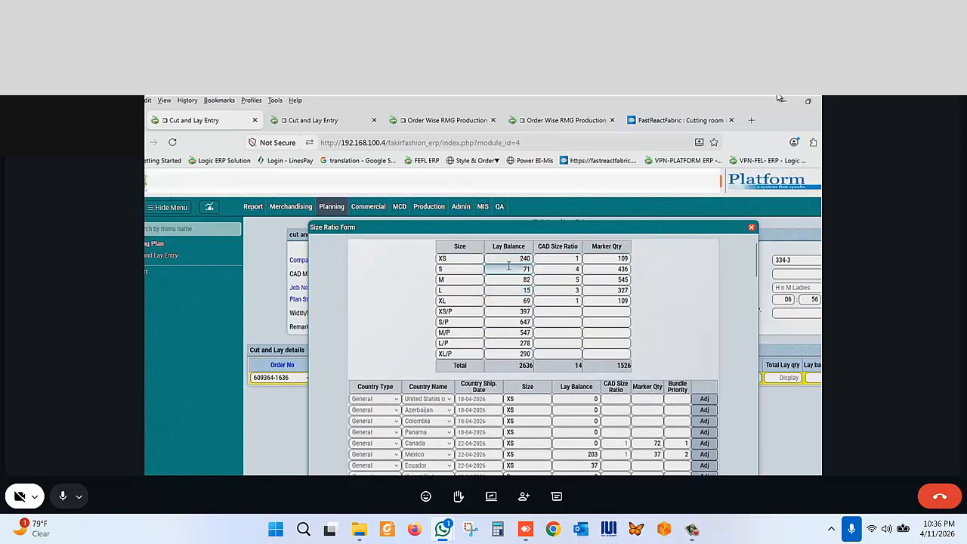
{"action": "left_click", "coordinate": [615, 266]}
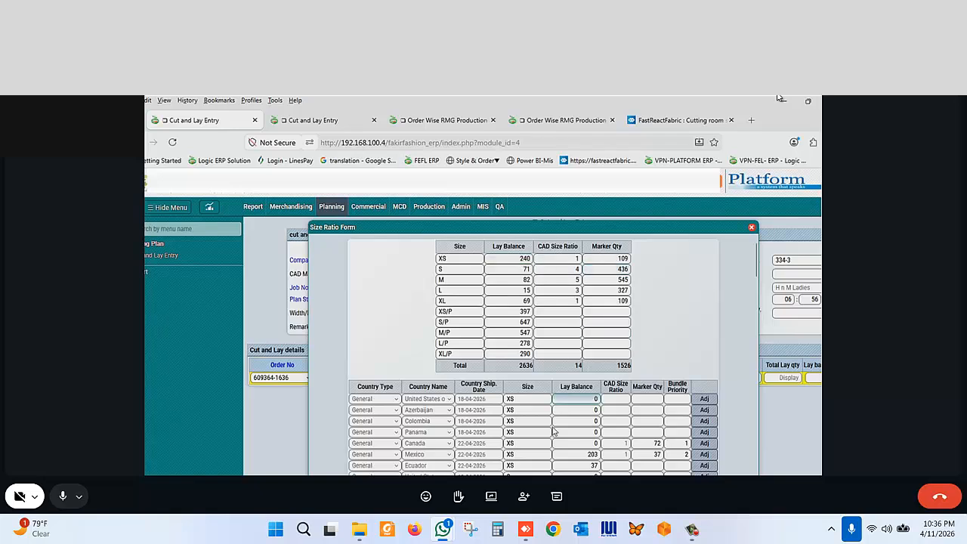
{"action": "scroll", "coordinate": [548, 428], "scroll_direction": "down", "scroll_amount": 3}
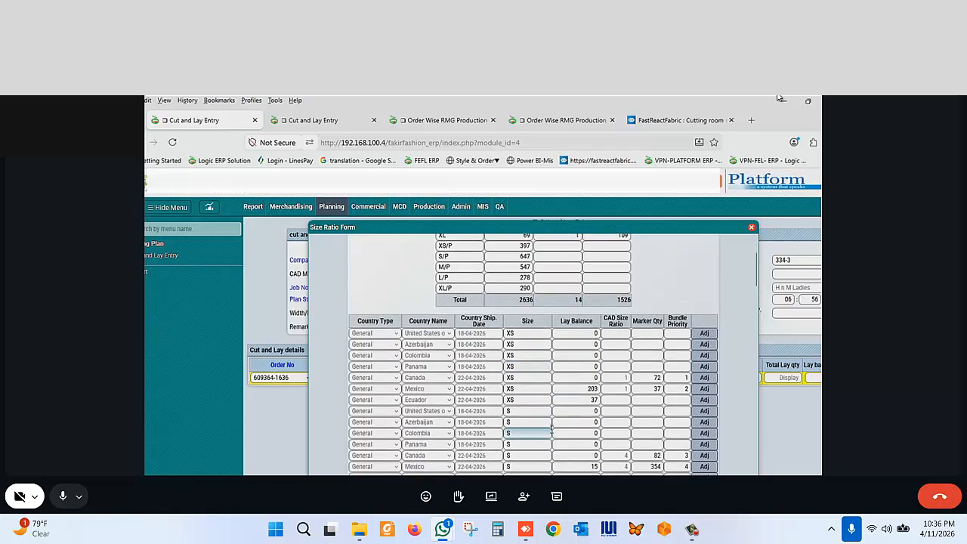
{"action": "scroll", "coordinate": [545, 428], "scroll_direction": "up", "scroll_amount": 1}
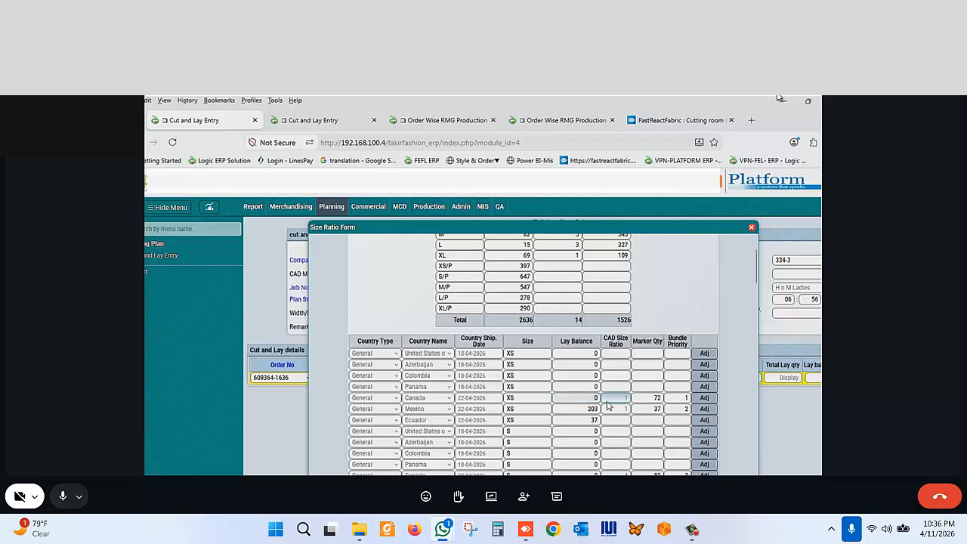
{"action": "left_click", "coordinate": [644, 397]}
{"action": "left_click", "coordinate": [572, 410]}
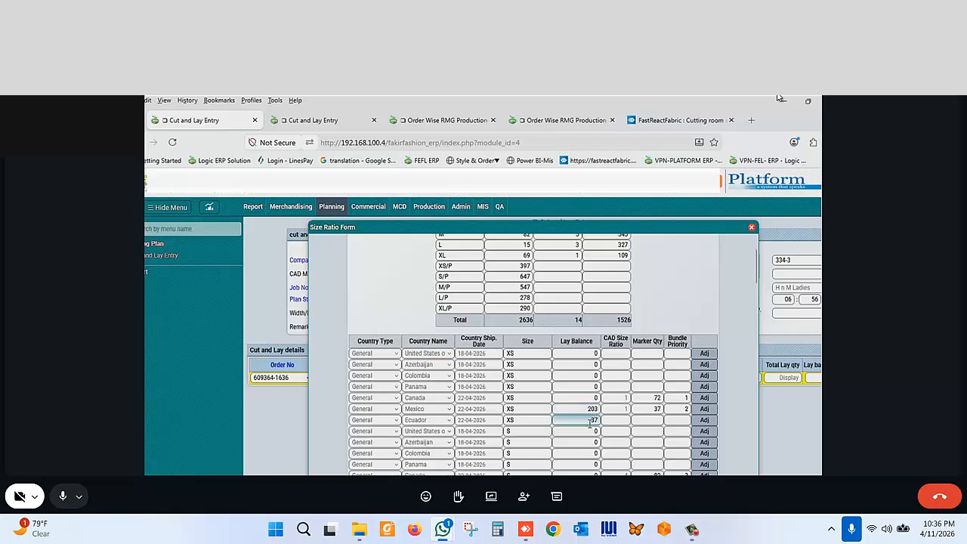
{"action": "scroll", "coordinate": [590, 423], "scroll_direction": "up", "scroll_amount": 2}
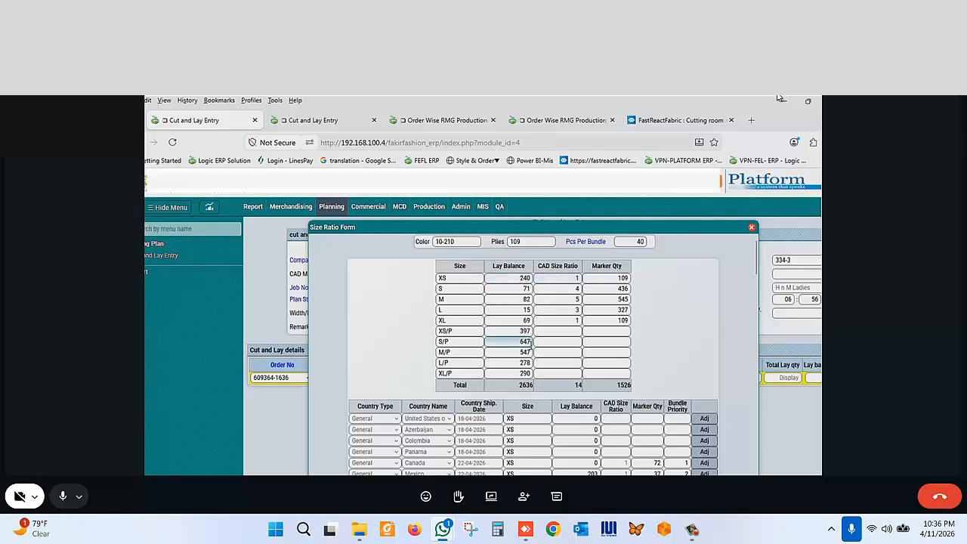
- Scroll through the XS and S country rows to compare their lay balances with the size summary totals
{"action": "scroll", "coordinate": [539, 386], "scroll_direction": "down", "scroll_amount": 3}
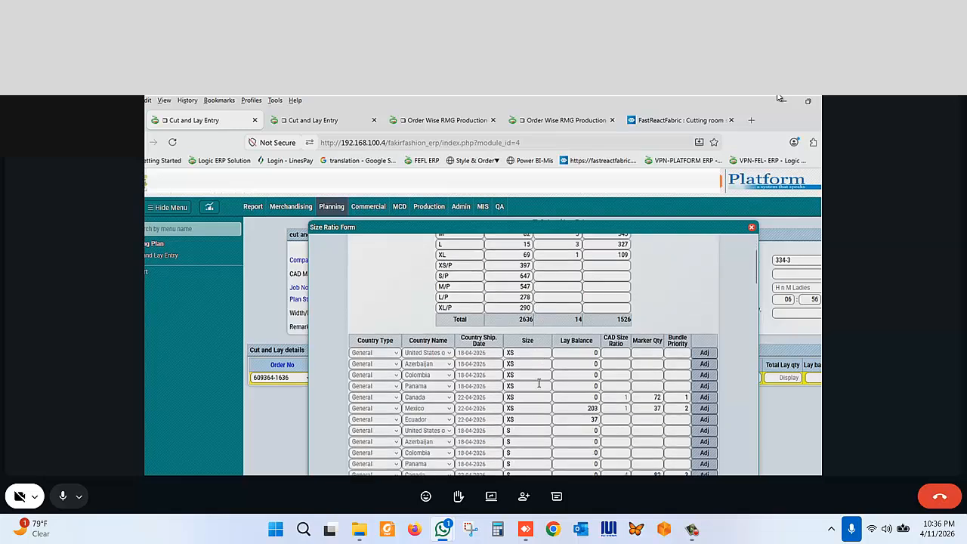
{"action": "scroll", "coordinate": [539, 385], "scroll_direction": "down", "scroll_amount": 1}
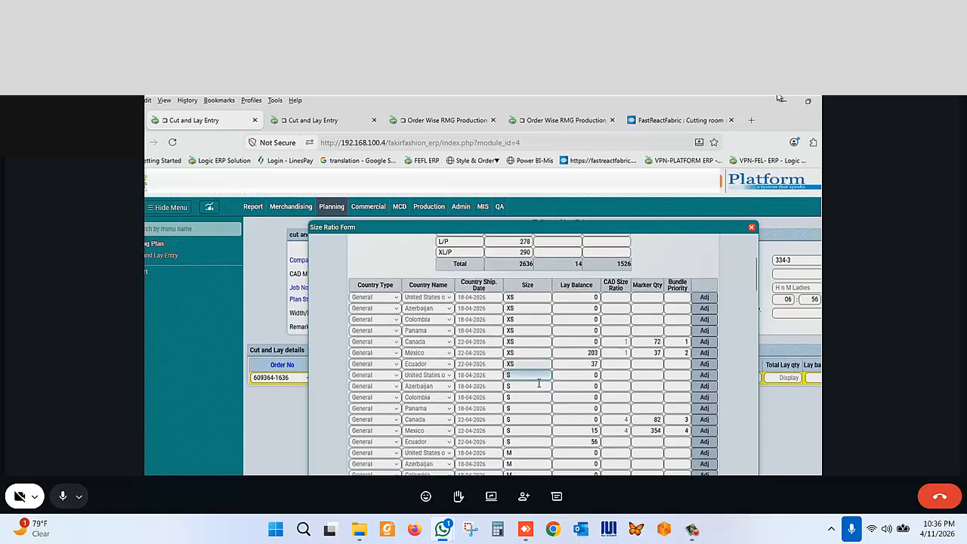
{"action": "scroll", "coordinate": [539, 386], "scroll_direction": "up", "scroll_amount": 3}
{"action": "scroll", "coordinate": [539, 385], "scroll_direction": "down", "scroll_amount": 4}
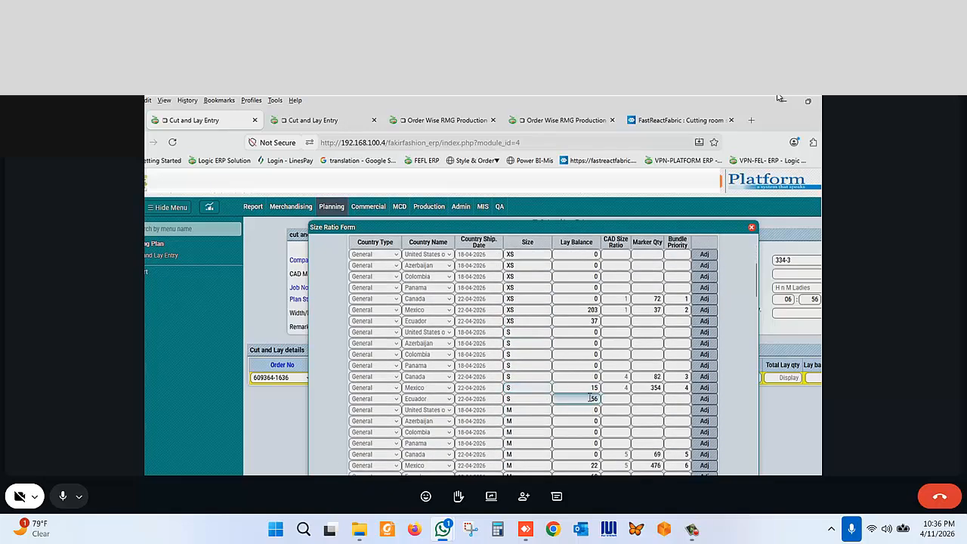
{"action": "scroll", "coordinate": [591, 399], "scroll_direction": "up", "scroll_amount": 4}
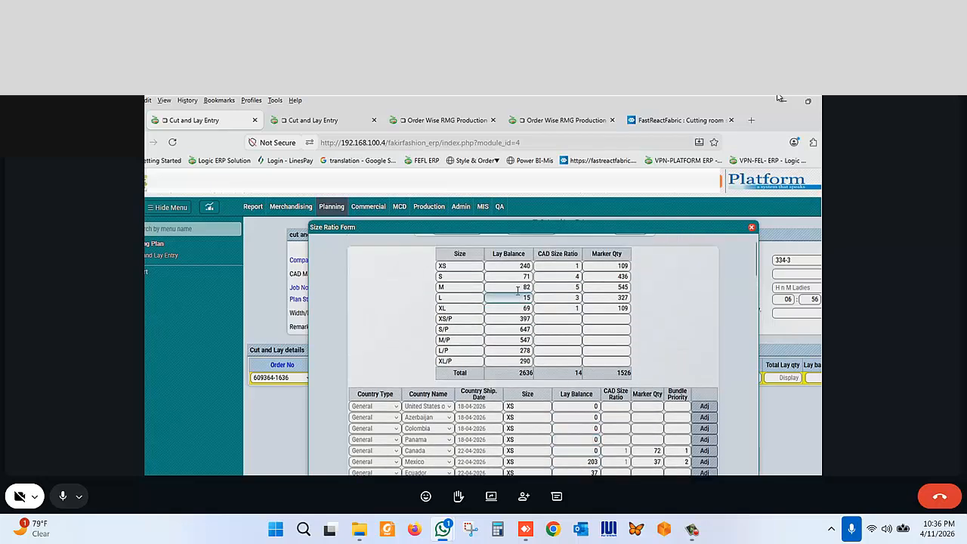
{"action": "scroll", "coordinate": [576, 359], "scroll_direction": "down", "scroll_amount": 3}
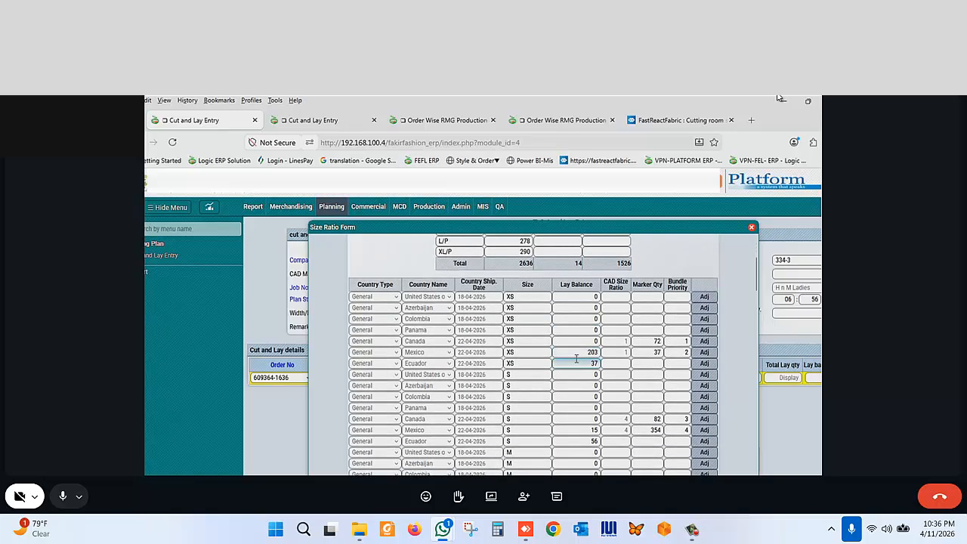
{"action": "scroll", "coordinate": [576, 359], "scroll_direction": "down", "scroll_amount": 1}
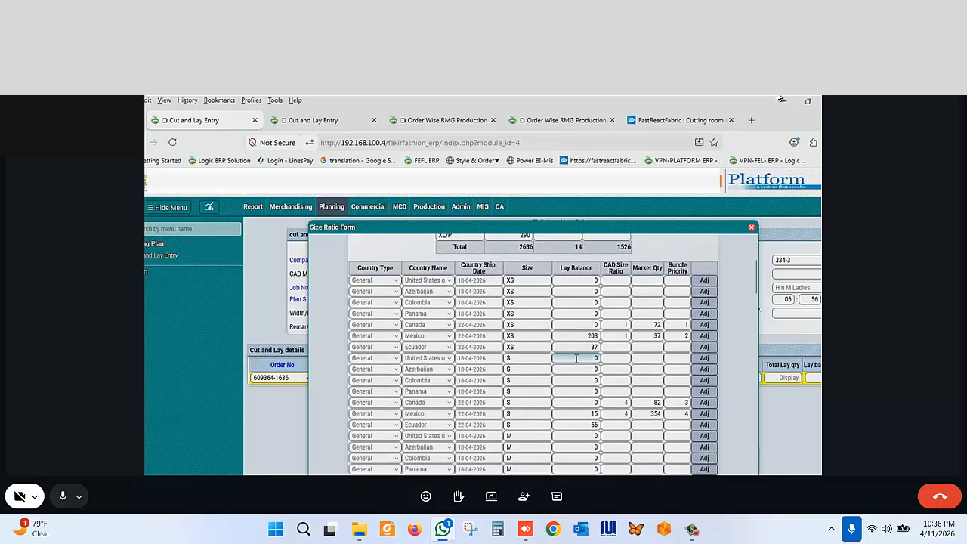
{"action": "scroll", "coordinate": [576, 359], "scroll_direction": "down", "scroll_amount": 1}
{"action": "scroll", "coordinate": [576, 359], "scroll_direction": "up", "scroll_amount": 1}
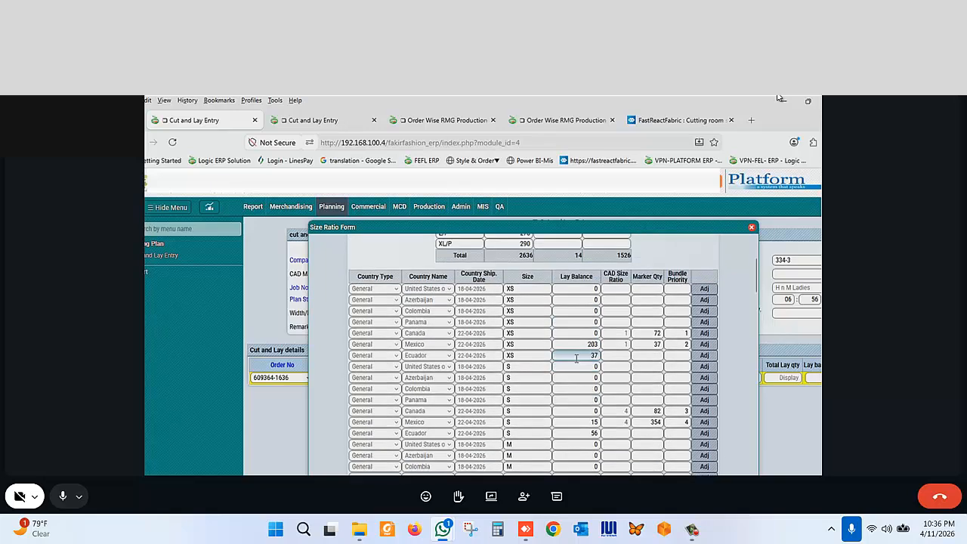
{"action": "scroll", "coordinate": [576, 358], "scroll_direction": "down", "scroll_amount": 2}
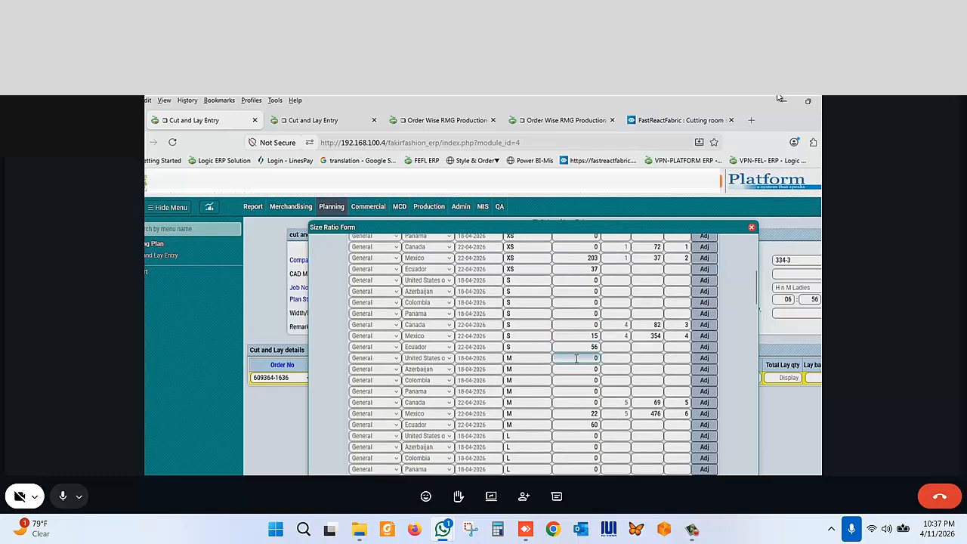
{"action": "scroll", "coordinate": [576, 358], "scroll_direction": "up", "scroll_amount": 2}
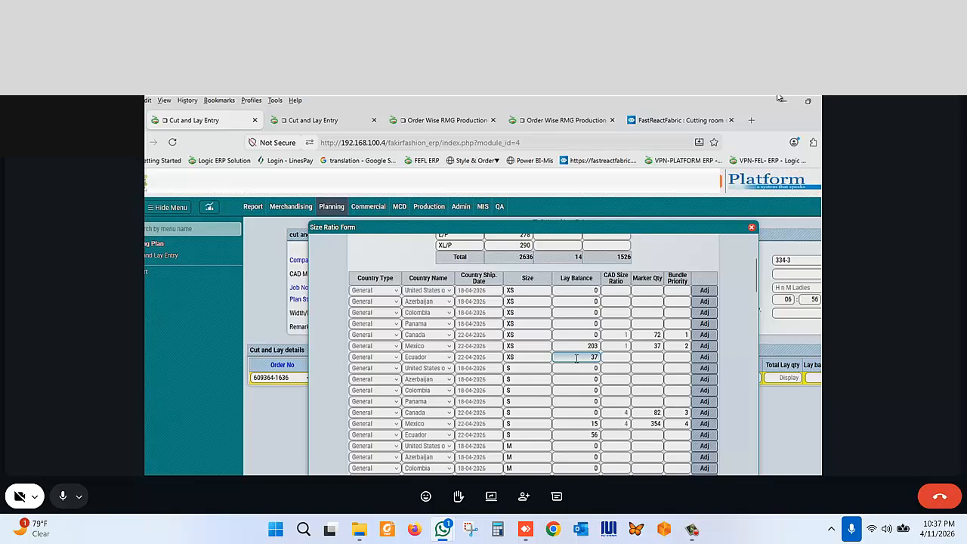
{"action": "scroll", "coordinate": [576, 358], "scroll_direction": "up", "scroll_amount": 1}
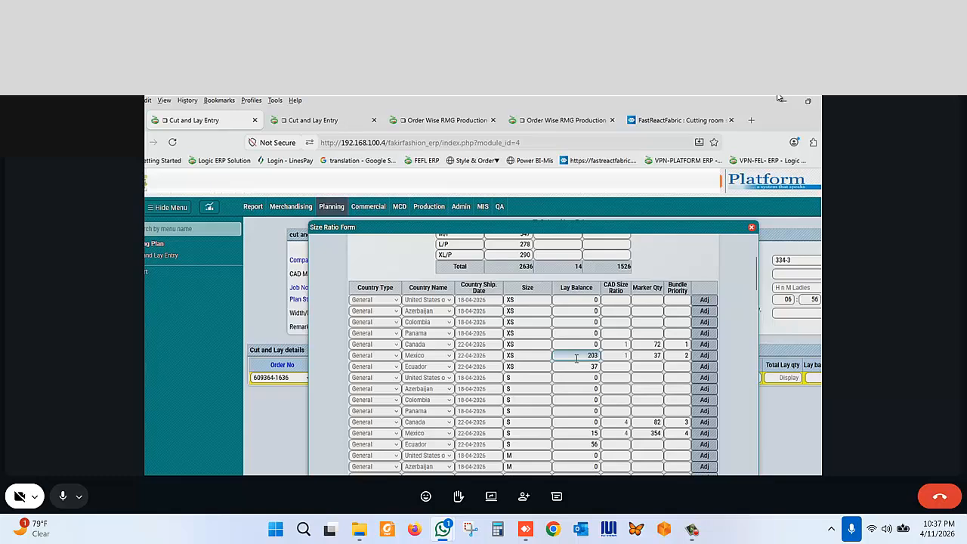
{"action": "scroll", "coordinate": [576, 358], "scroll_direction": "down", "scroll_amount": 2}
{"action": "scroll", "coordinate": [576, 358], "scroll_direction": "up", "scroll_amount": 4}
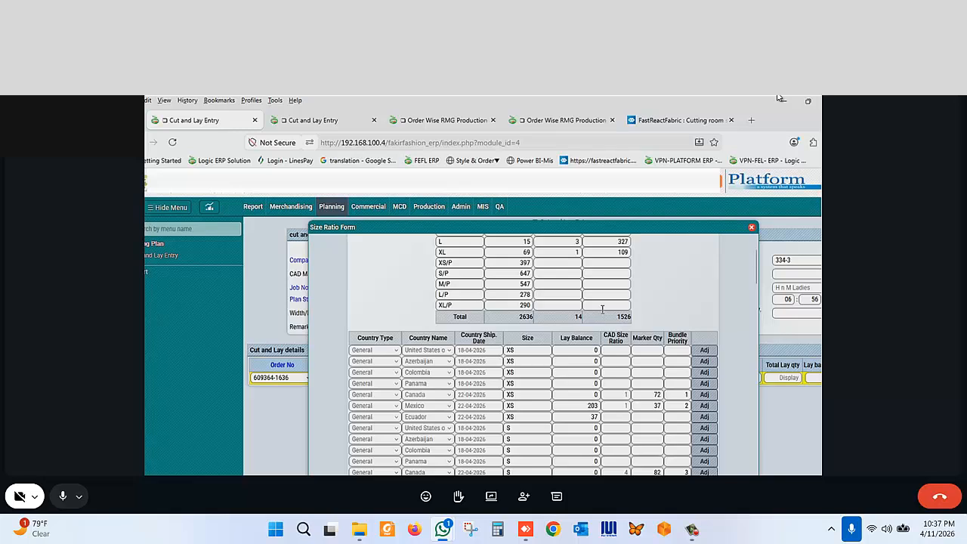
- Set the CAD size ratio for size M/P to 2 in the size summary table
{"action": "left_click", "coordinate": [568, 285]}
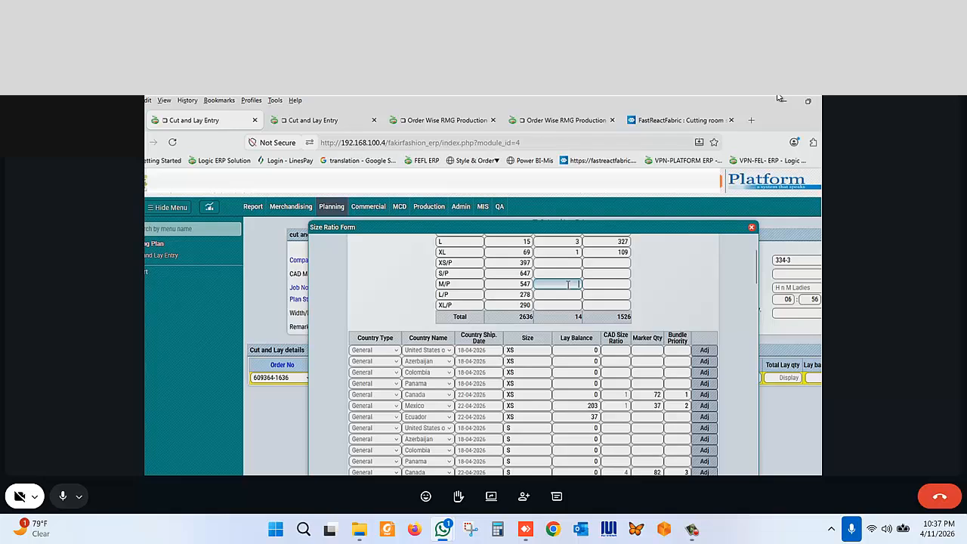
{"action": "type", "text": "2"}
{"action": "scroll", "coordinate": [534, 356], "scroll_direction": "down", "scroll_amount": 1}
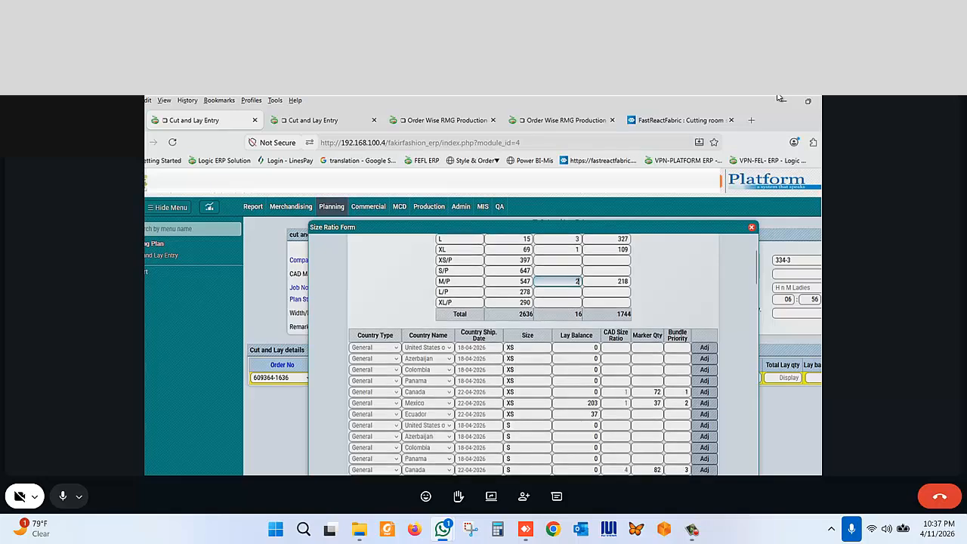
- Examine the M/P country rows' lay balances, CAD size ratios and marker quantities
{"action": "scroll", "coordinate": [533, 355], "scroll_direction": "down", "scroll_amount": 10}
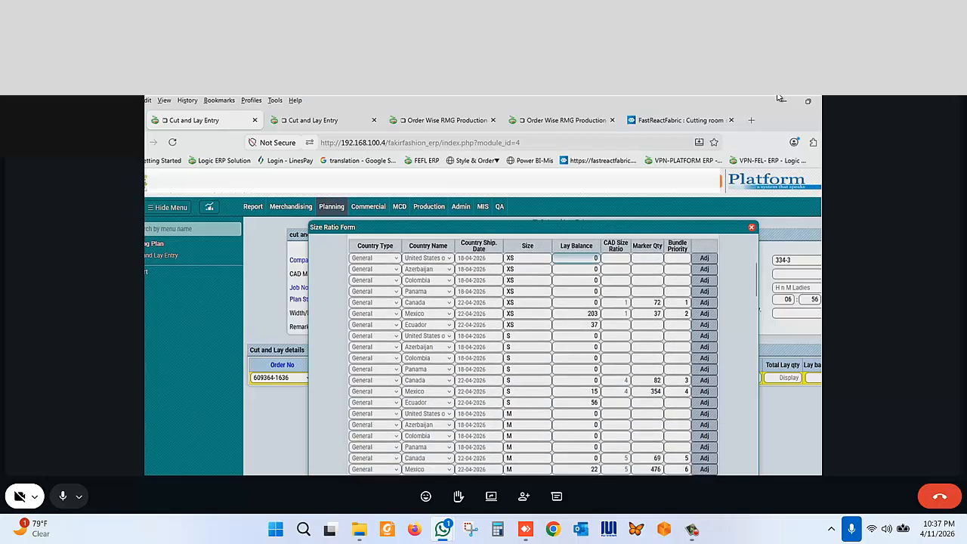
{"action": "scroll", "coordinate": [534, 355], "scroll_direction": "down", "scroll_amount": 10}
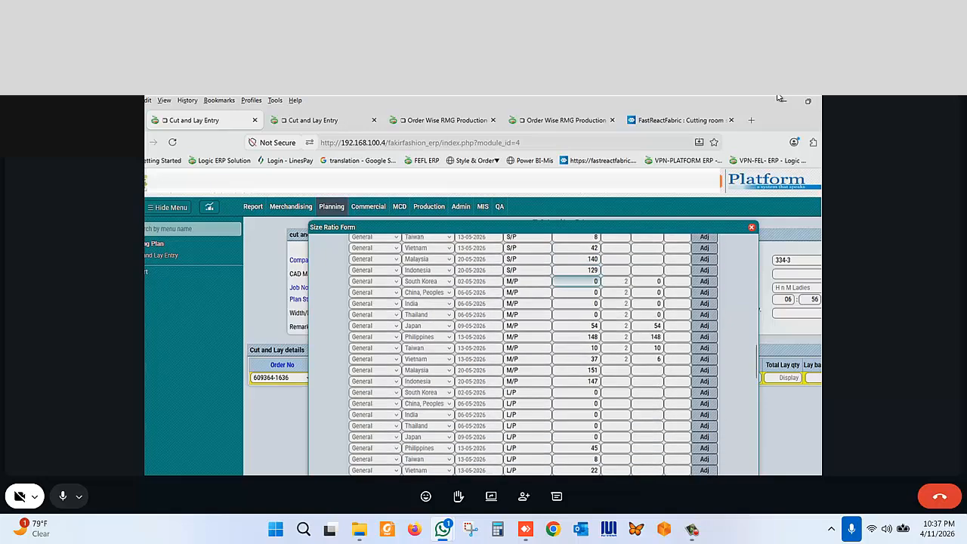
{"action": "scroll", "coordinate": [533, 355], "scroll_direction": "up", "scroll_amount": 1}
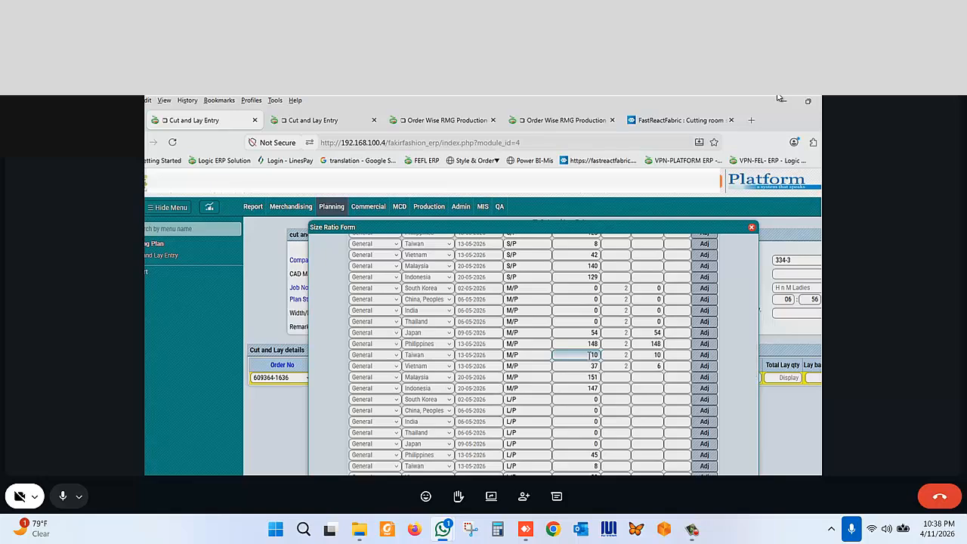
{"action": "scroll", "coordinate": [588, 355], "scroll_direction": "up", "scroll_amount": 15}
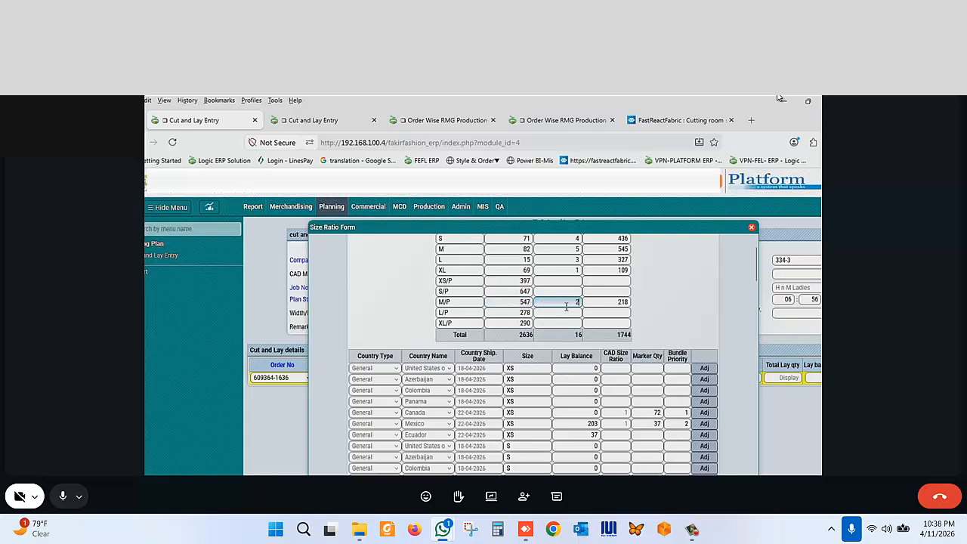
{"action": "scroll", "coordinate": [566, 307], "scroll_direction": "down", "scroll_amount": 3}
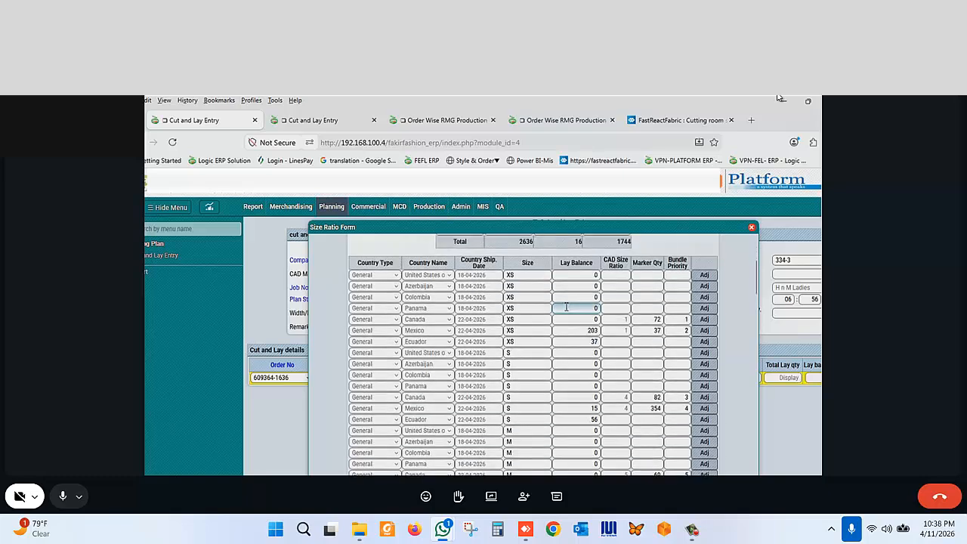
{"action": "scroll", "coordinate": [565, 307], "scroll_direction": "down", "scroll_amount": 7}
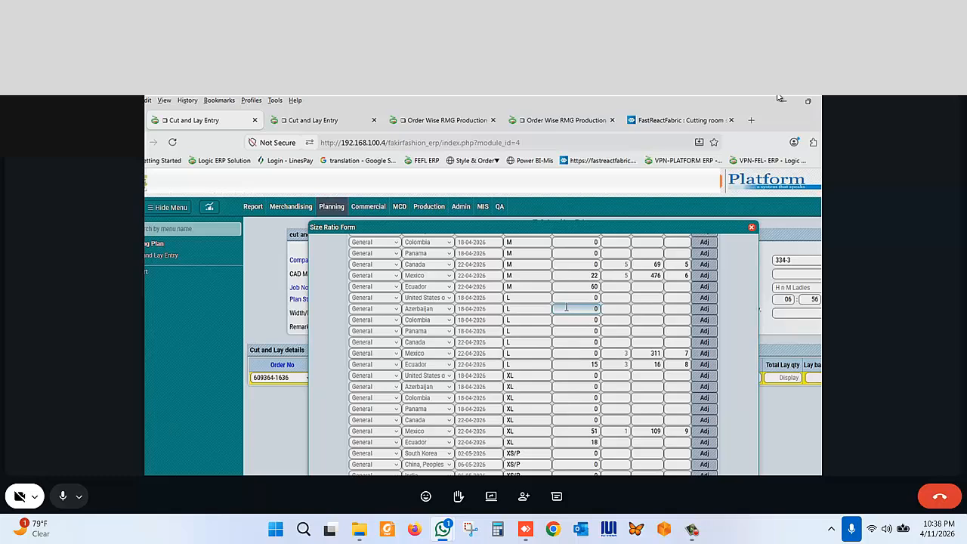
{"action": "scroll", "coordinate": [566, 307], "scroll_direction": "up", "scroll_amount": 9}
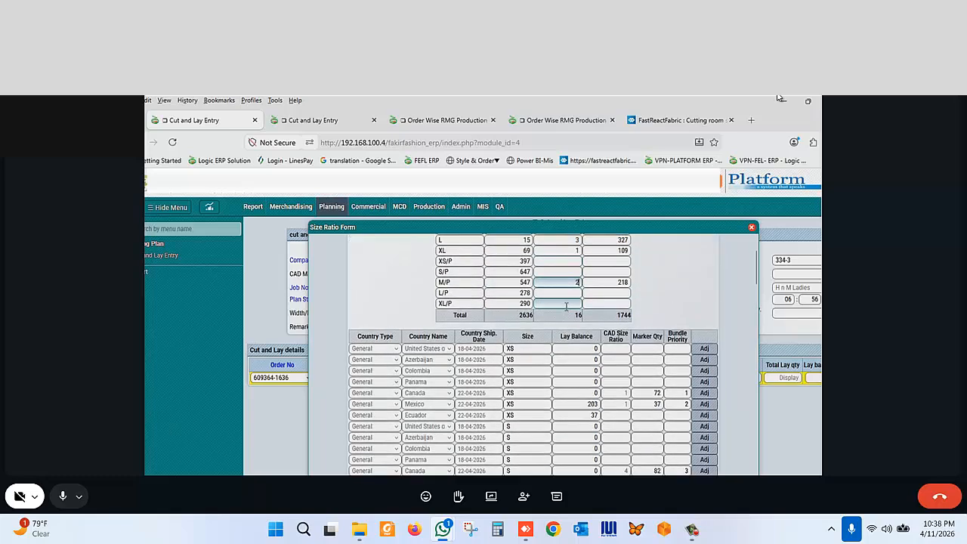
{"action": "scroll", "coordinate": [566, 306], "scroll_direction": "up", "scroll_amount": 3}
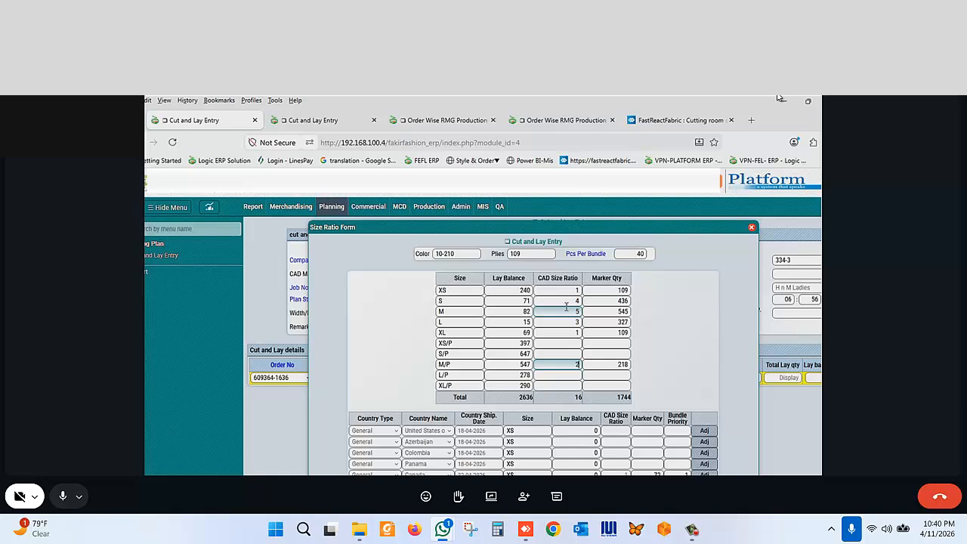
- Inspect the Canada XS row's lay balance, CAD size ratio and marker quantity against the summary
{"action": "scroll", "coordinate": [566, 306], "scroll_direction": "down", "scroll_amount": 1}
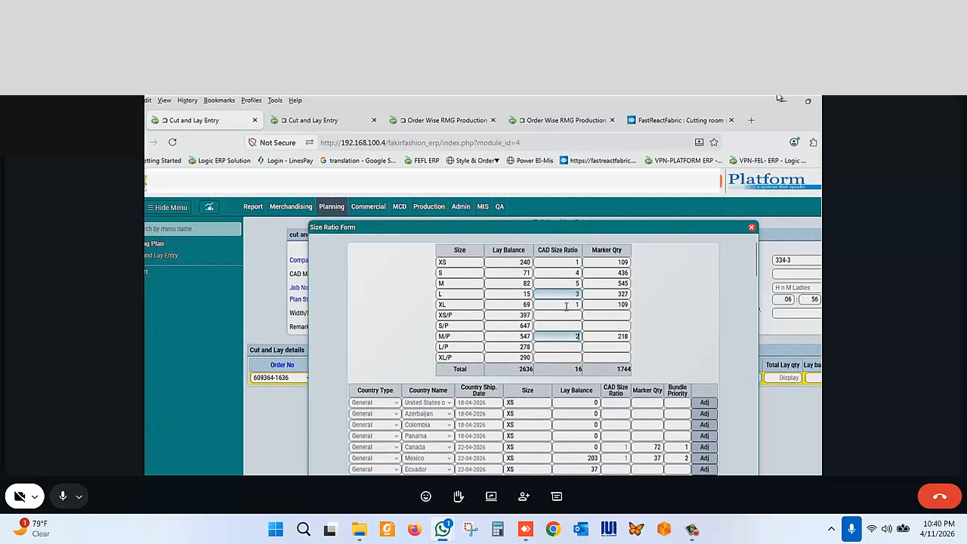
{"action": "scroll", "coordinate": [566, 306], "scroll_direction": "down", "scroll_amount": 2}
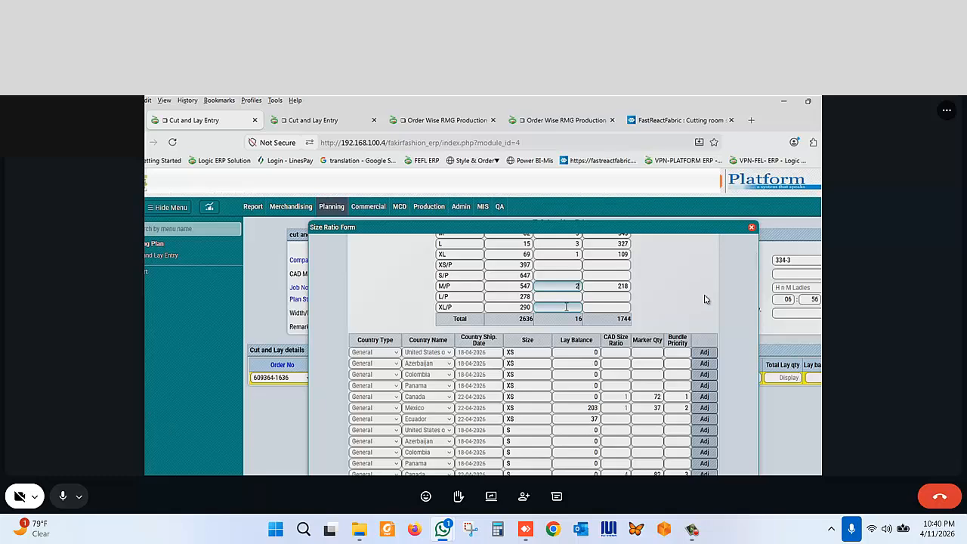
{"action": "scroll", "coordinate": [566, 307], "scroll_direction": "down", "scroll_amount": 4}
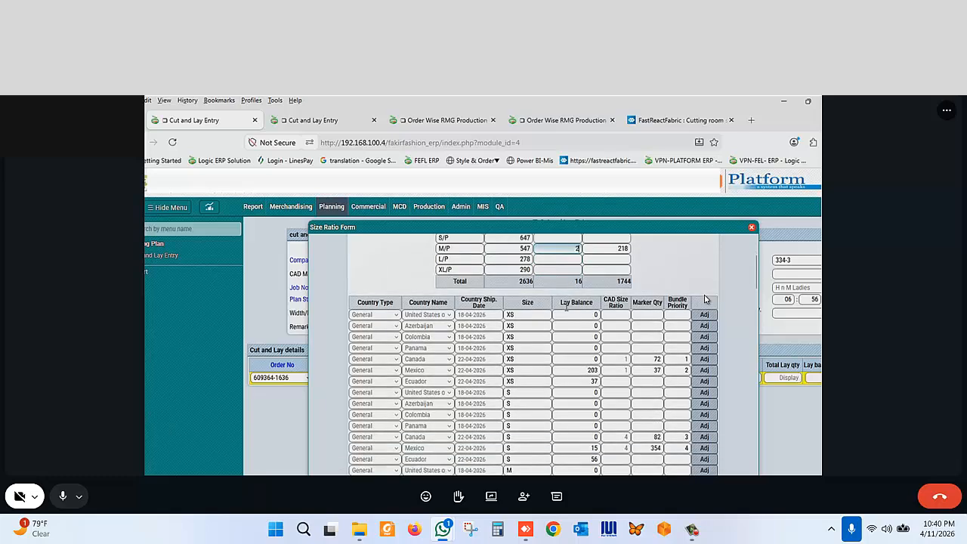
{"action": "scroll", "coordinate": [566, 307], "scroll_direction": "up", "scroll_amount": 3}
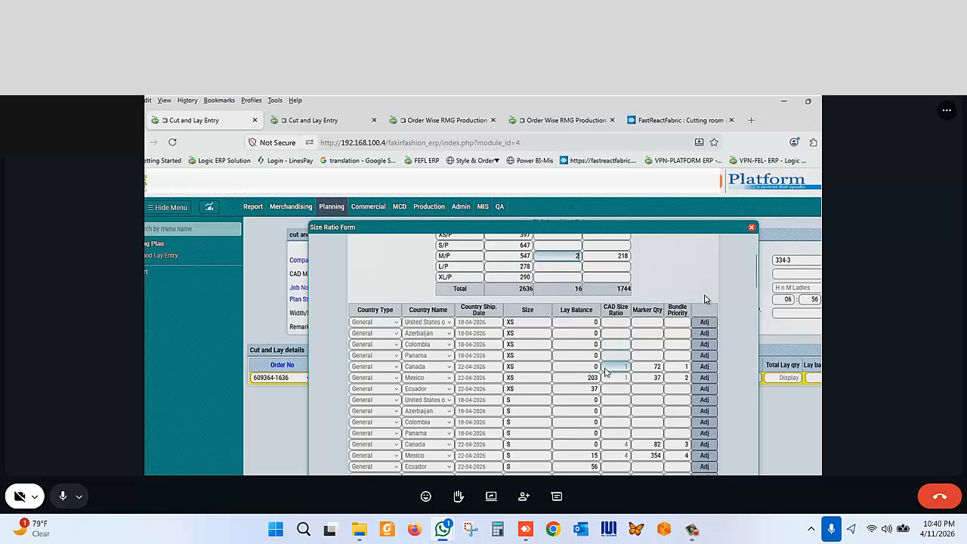
{"action": "left_click", "coordinate": [593, 368]}
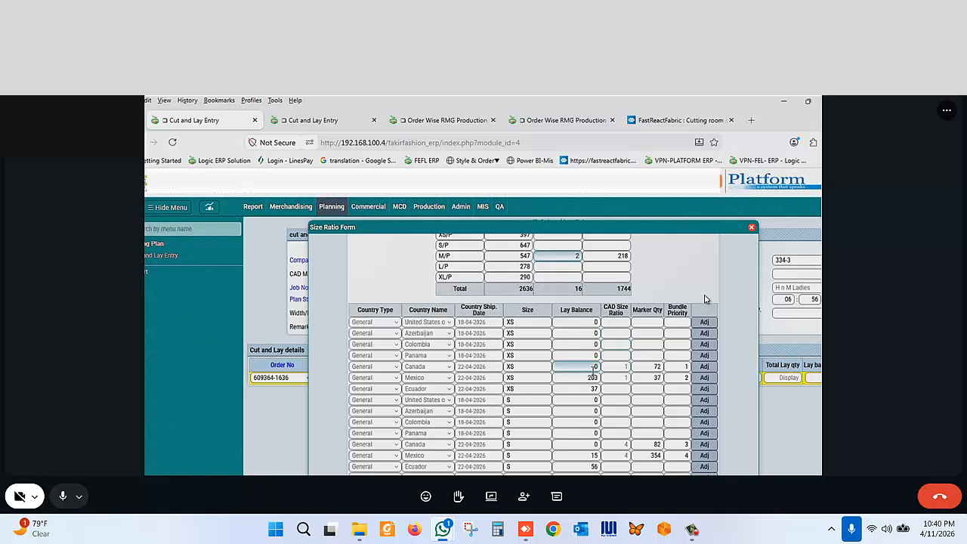
{"action": "left_click", "coordinate": [643, 366]}
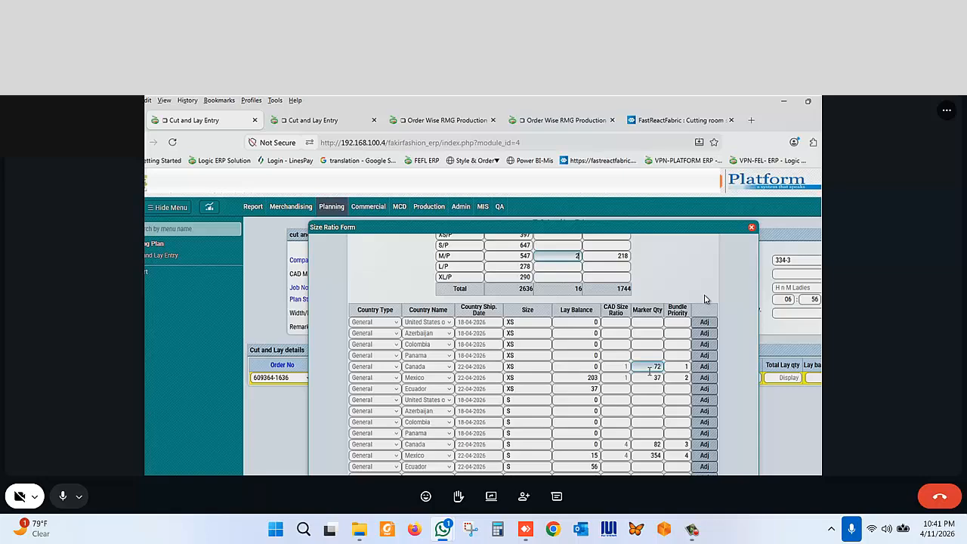
{"action": "scroll", "coordinate": [649, 370], "scroll_direction": "down", "scroll_amount": 1}
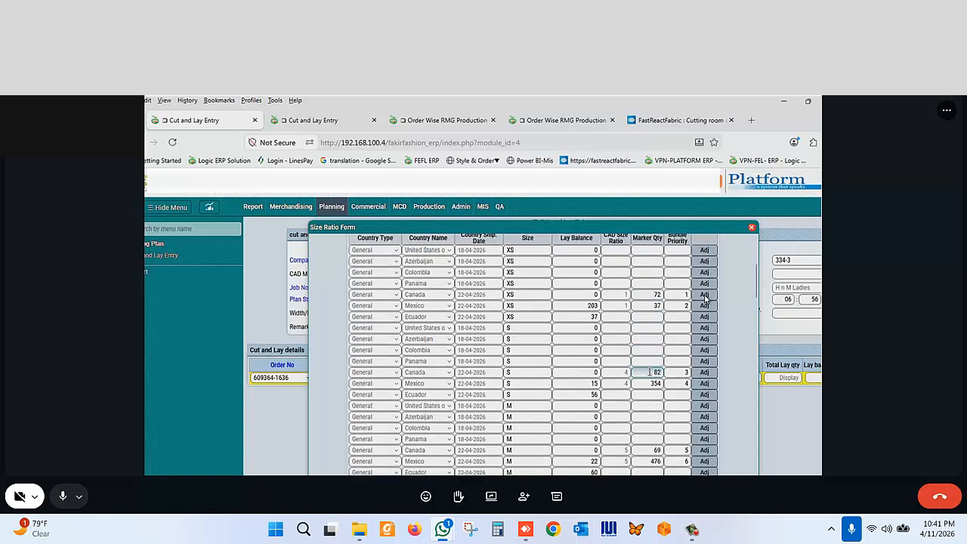
- Scroll through the size ratio rows down to the totals to review lay balances, ratios and marker quantities
{"action": "scroll", "coordinate": [649, 371], "scroll_direction": "up", "scroll_amount": 1}
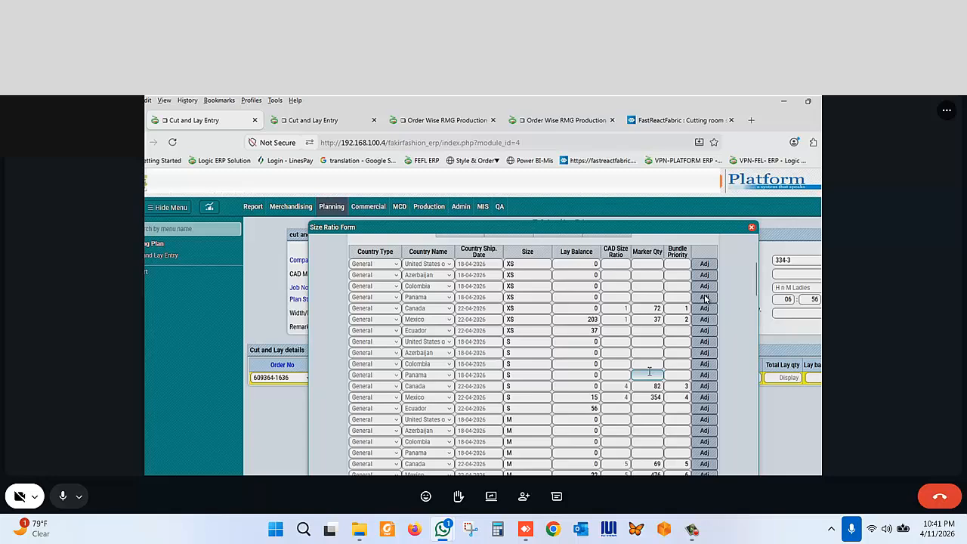
{"action": "scroll", "coordinate": [649, 371], "scroll_direction": "down", "scroll_amount": 1}
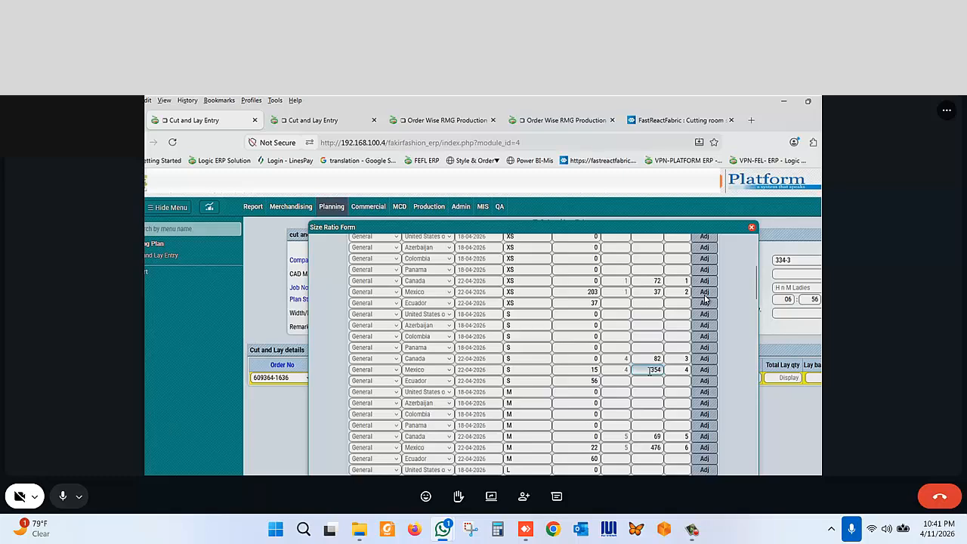
{"action": "scroll", "coordinate": [649, 371], "scroll_direction": "down", "scroll_amount": 1}
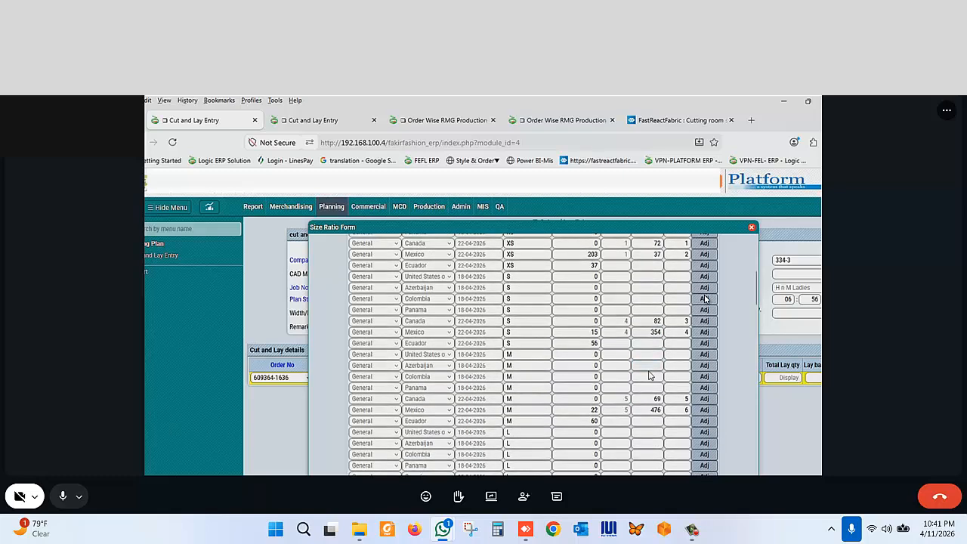
{"action": "scroll", "coordinate": [649, 374], "scroll_direction": "up", "scroll_amount": 2}
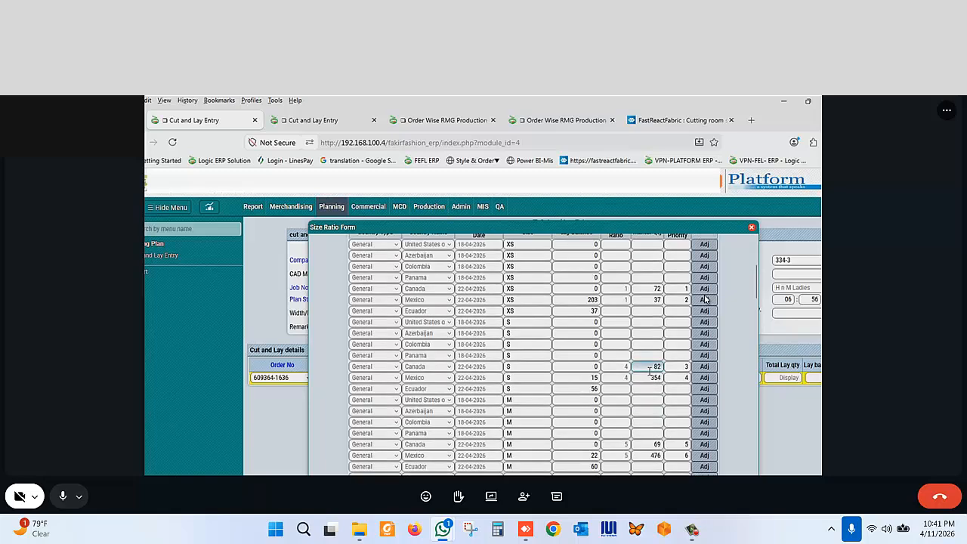
{"action": "scroll", "coordinate": [649, 378], "scroll_direction": "down", "scroll_amount": 10}
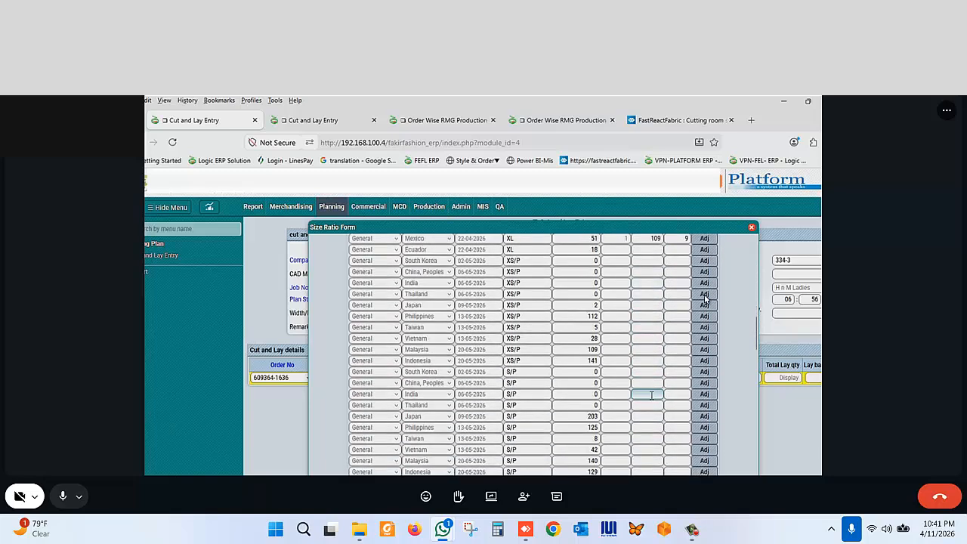
{"action": "scroll", "coordinate": [651, 394], "scroll_direction": "down", "scroll_amount": 6}
{"action": "scroll", "coordinate": [652, 400], "scroll_direction": "down", "scroll_amount": 1}
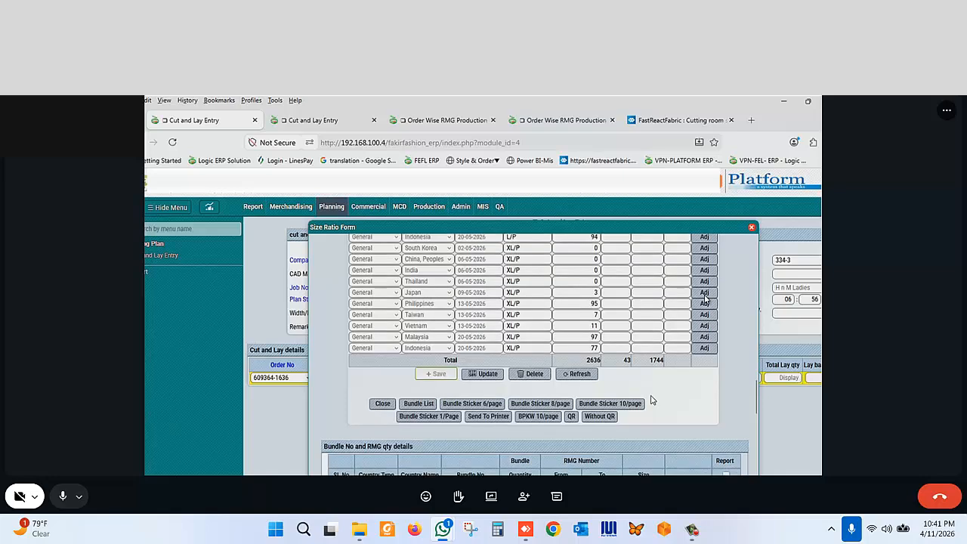
{"action": "scroll", "coordinate": [652, 399], "scroll_direction": "up", "scroll_amount": 3}
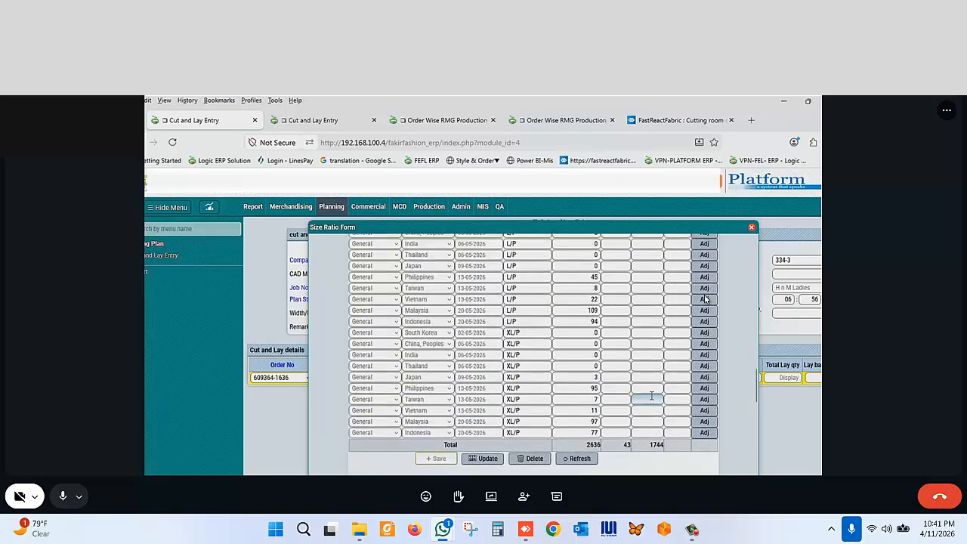
{"action": "scroll", "coordinate": [652, 399], "scroll_direction": "down", "scroll_amount": 3}
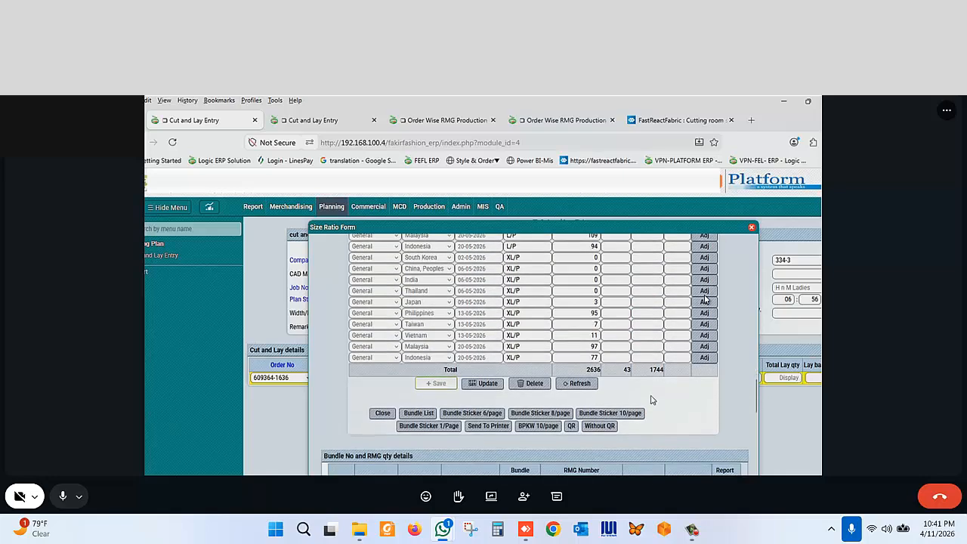
{"action": "scroll", "coordinate": [652, 399], "scroll_direction": "up", "scroll_amount": 1}
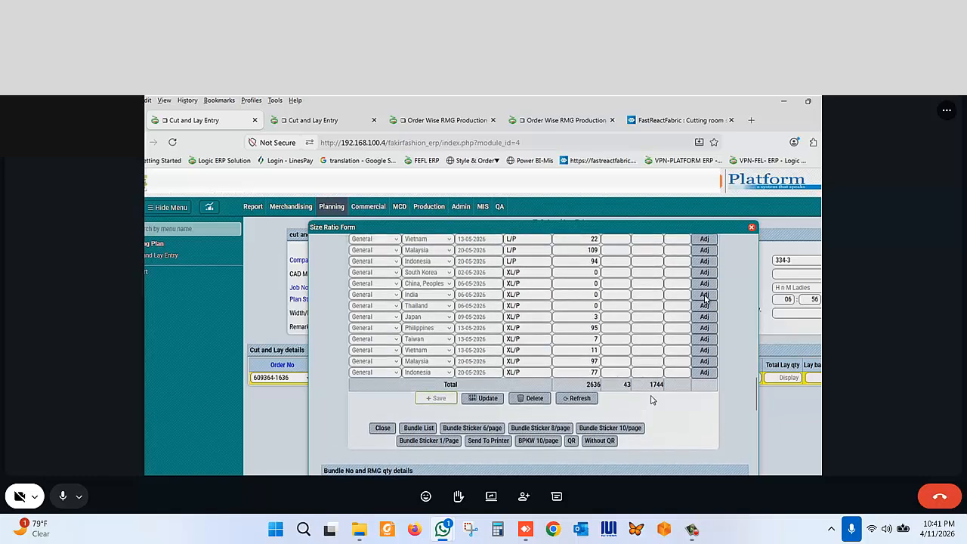
{"action": "scroll", "coordinate": [652, 399], "scroll_direction": "up", "scroll_amount": 1}
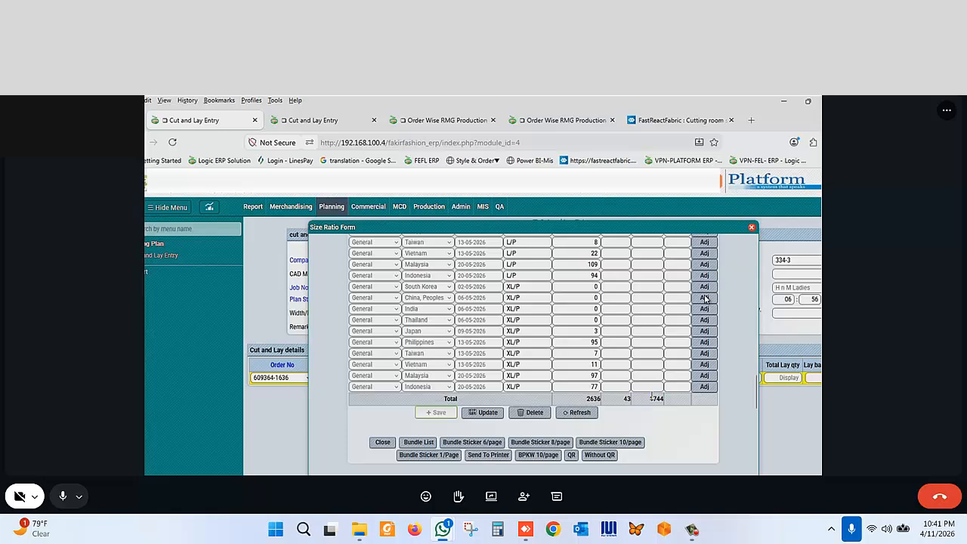
{"action": "scroll", "coordinate": [651, 398], "scroll_direction": "down", "scroll_amount": 1}
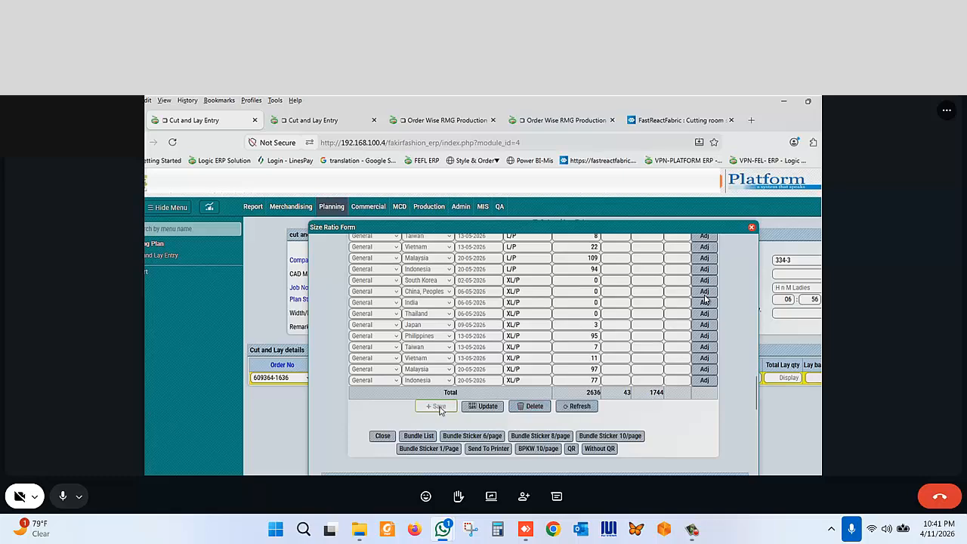
- Review the bundle numbers, quantities, RMG number ranges and sizes in the bundle details table
{"action": "scroll", "coordinate": [490, 427], "scroll_direction": "down", "scroll_amount": 5}
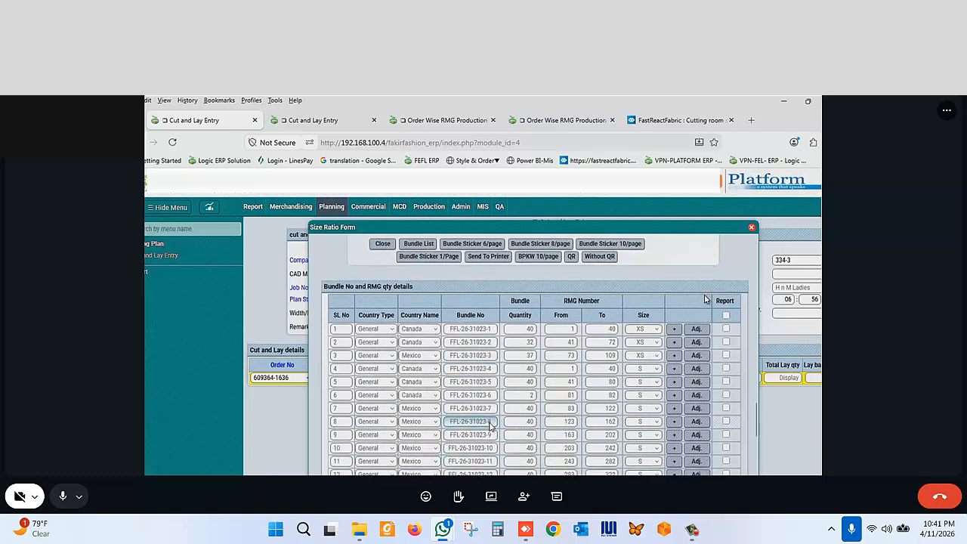
{"action": "scroll", "coordinate": [490, 425], "scroll_direction": "down", "scroll_amount": 1}
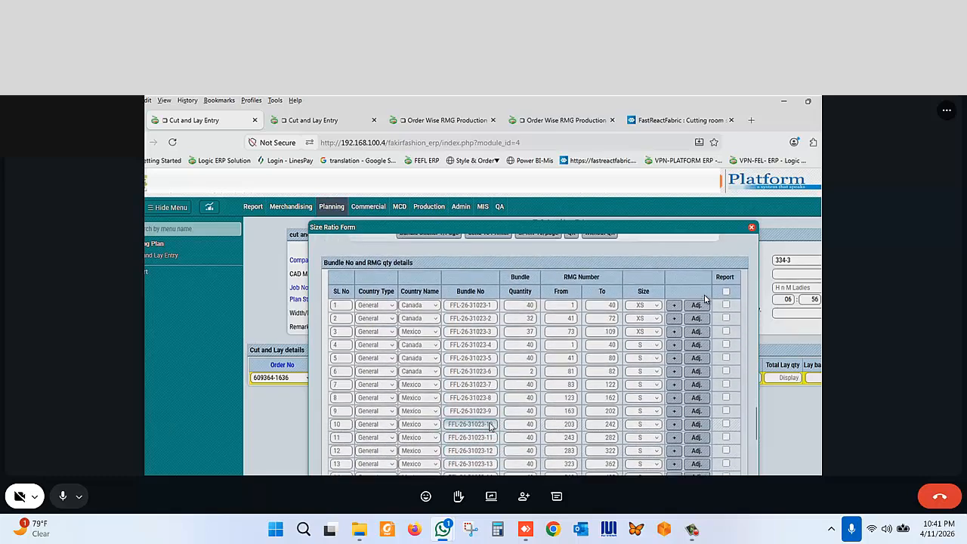
{"action": "scroll", "coordinate": [490, 427], "scroll_direction": "up", "scroll_amount": 1}
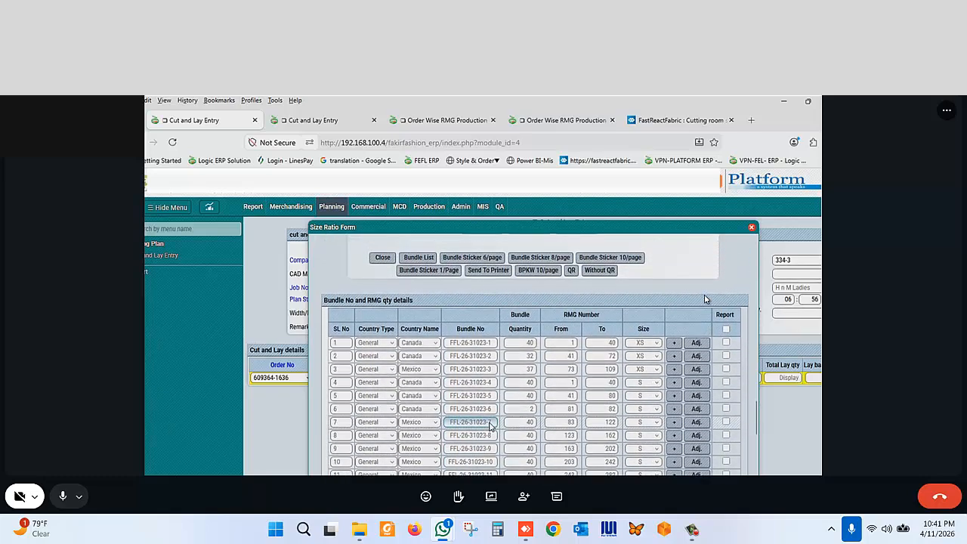
{"action": "scroll", "coordinate": [490, 427], "scroll_direction": "down", "scroll_amount": 1}
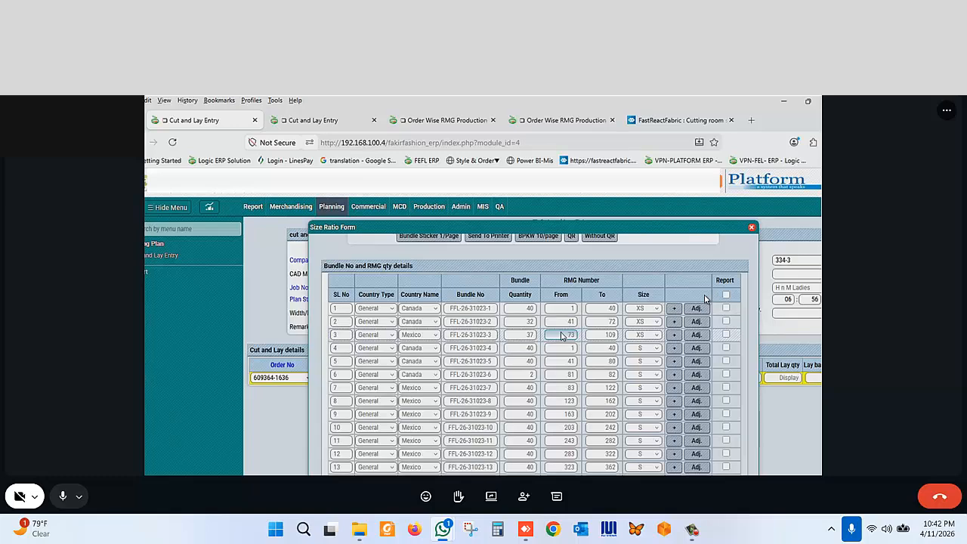
{"action": "scroll", "coordinate": [562, 336], "scroll_direction": "up", "scroll_amount": 10}
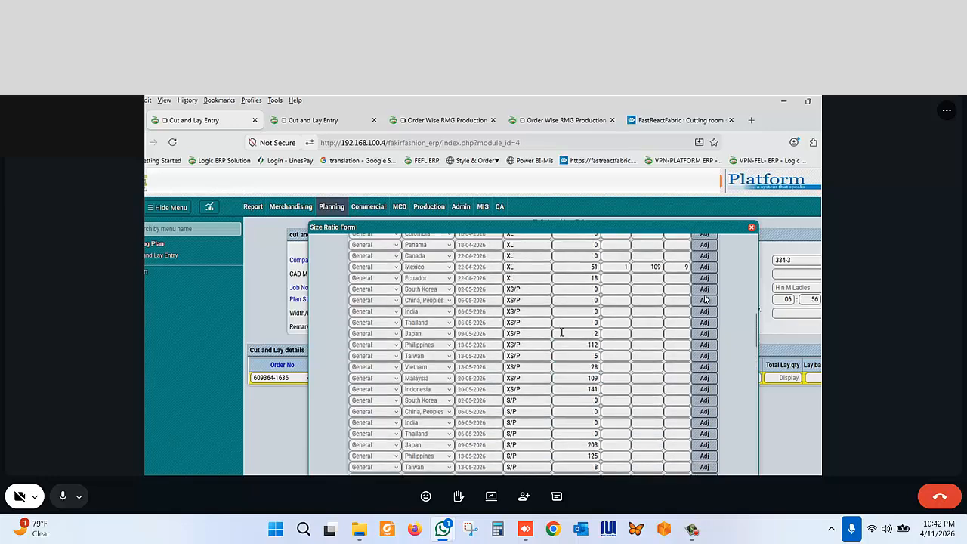
{"action": "scroll", "coordinate": [561, 331], "scroll_direction": "down", "scroll_amount": 3}
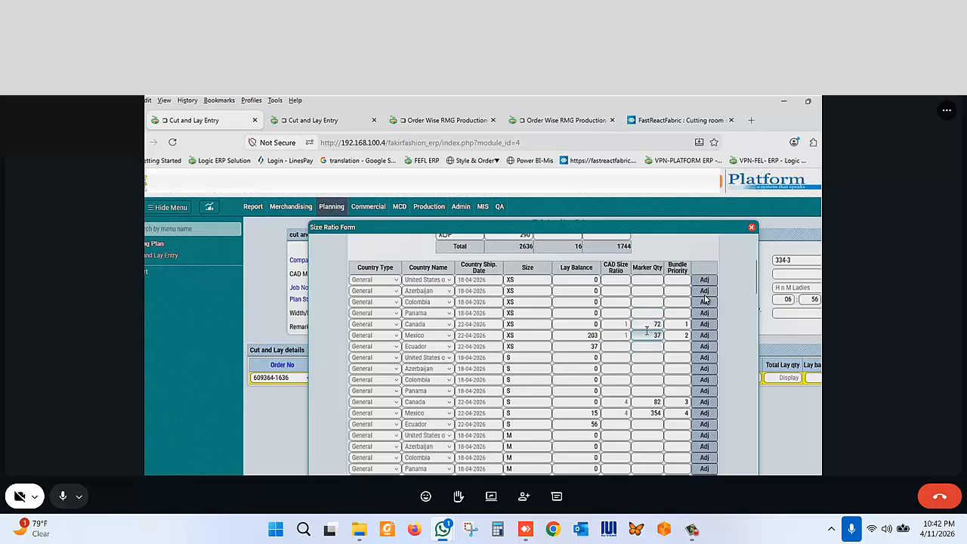
{"action": "scroll", "coordinate": [646, 331], "scroll_direction": "down", "scroll_amount": 10}
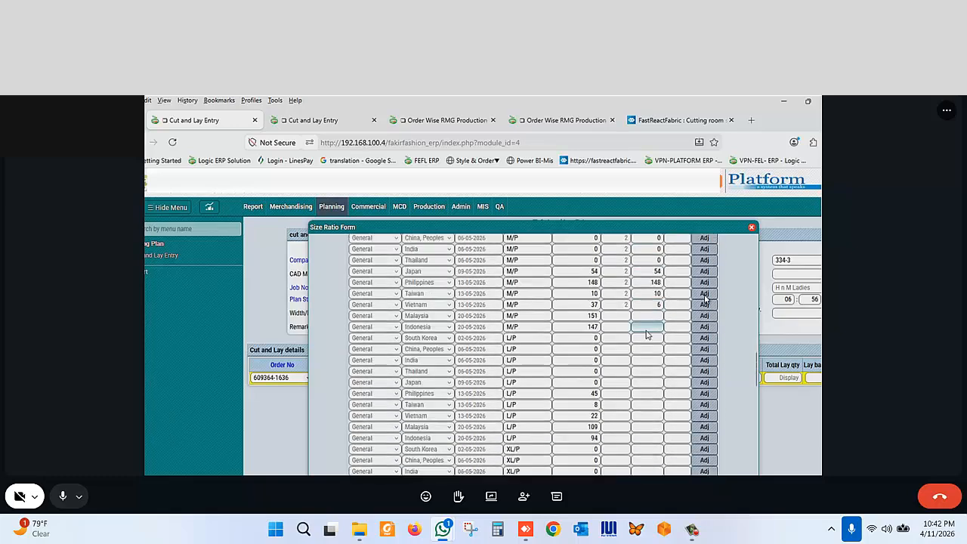
{"action": "scroll", "coordinate": [647, 335], "scroll_direction": "down", "scroll_amount": 6}
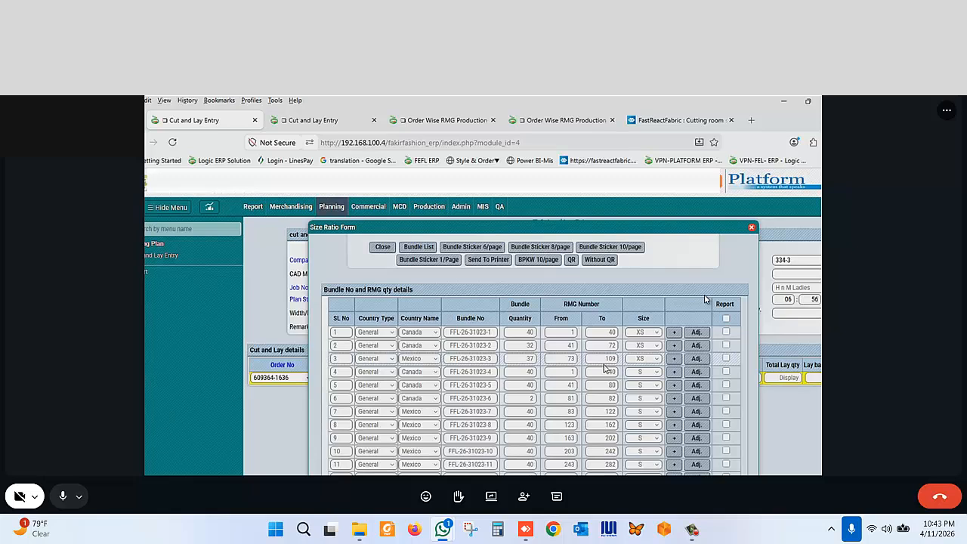
{"action": "scroll", "coordinate": [604, 366], "scroll_direction": "down", "scroll_amount": 1}
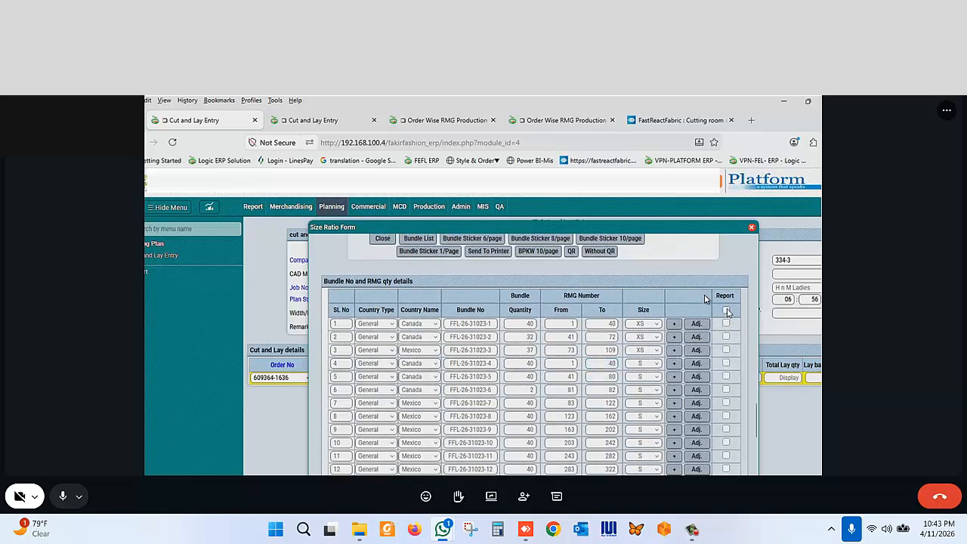
- Select all bundles for the report and generate QR bundle stickers for the Front Part
{"action": "left_click", "coordinate": [727, 310]}
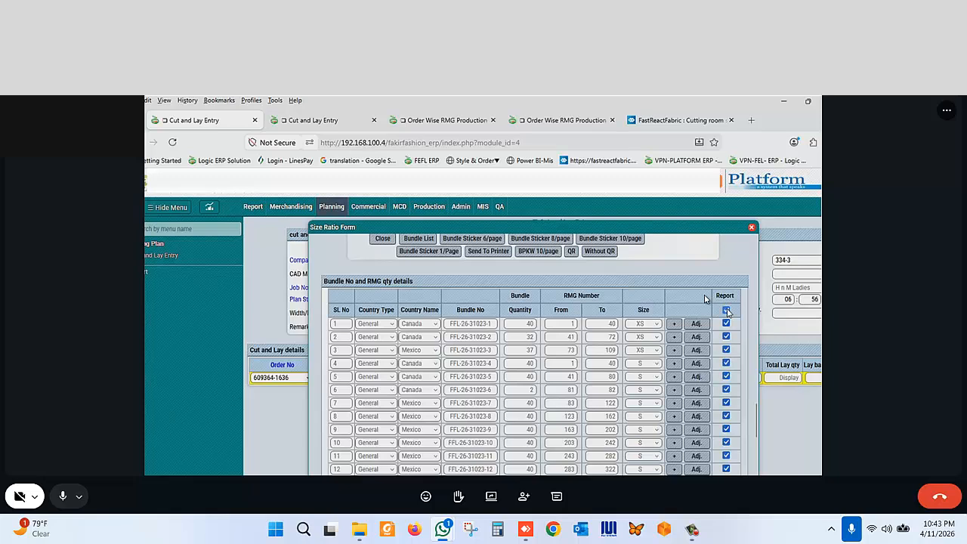
{"action": "left_click", "coordinate": [573, 251]}
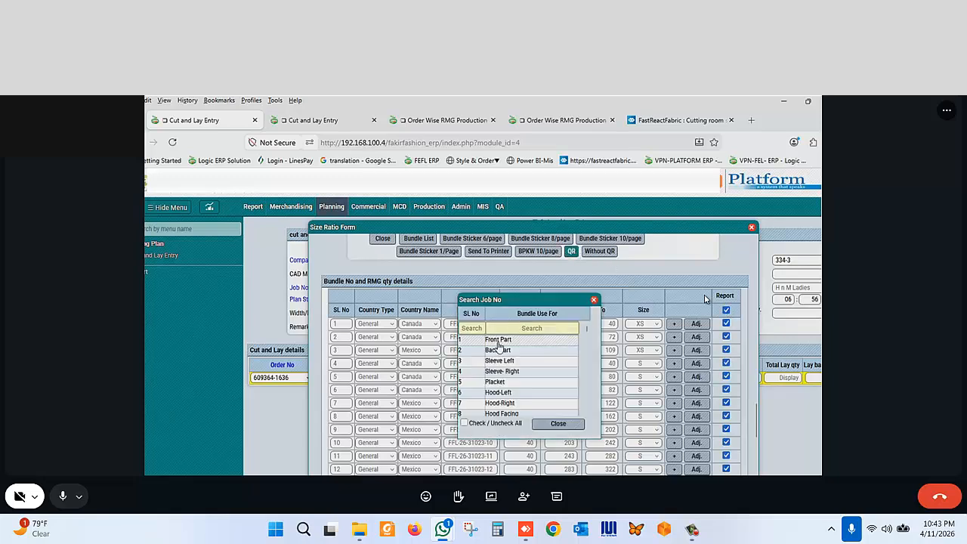
{"action": "scroll", "coordinate": [520, 382], "scroll_direction": "down", "scroll_amount": 5}
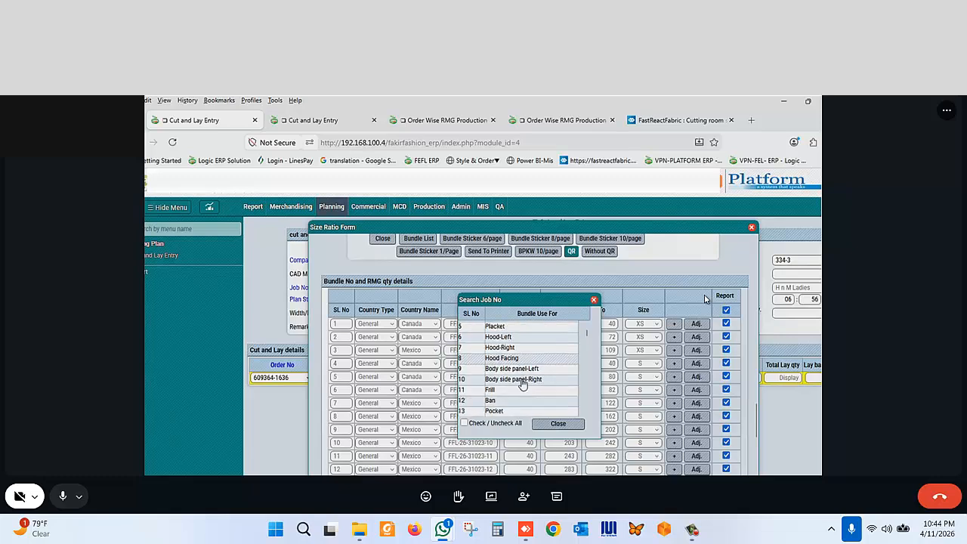
{"action": "scroll", "coordinate": [522, 384], "scroll_direction": "up", "scroll_amount": 6}
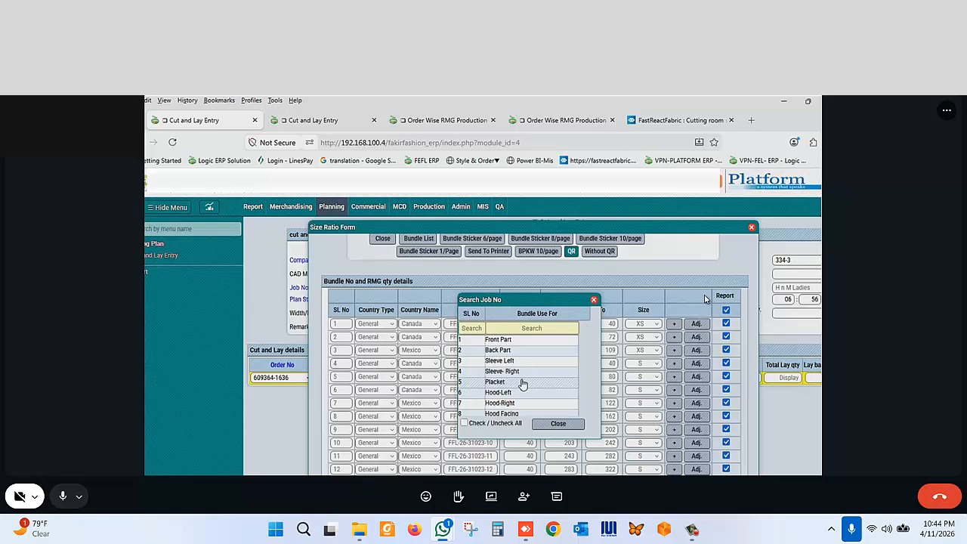
{"action": "left_click", "coordinate": [510, 342]}
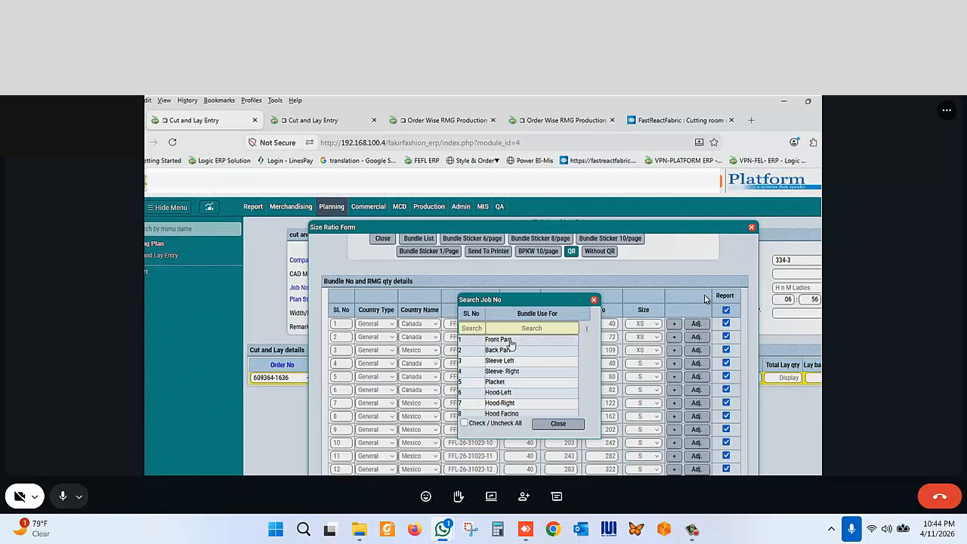
{"action": "left_click", "coordinate": [558, 423]}
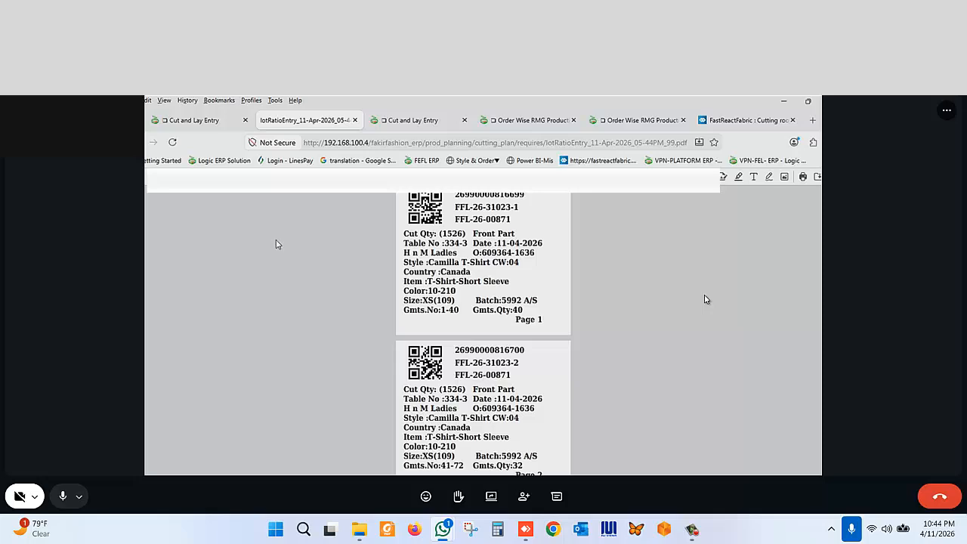
{"action": "left_click", "coordinate": [213, 124]}
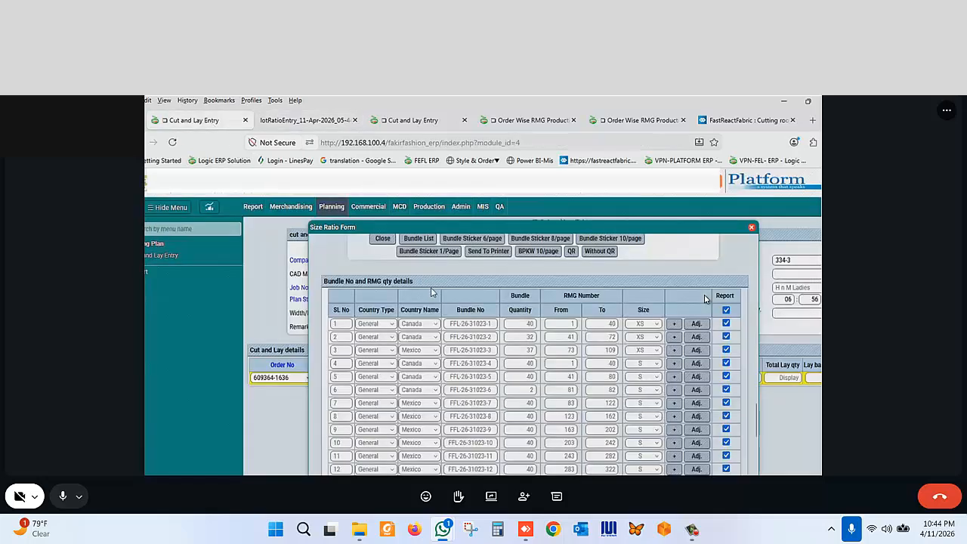
- Close the size ratio form and switch to the FastReactFabric cutting room markers page
{"action": "scroll", "coordinate": [530, 312], "scroll_direction": "up", "scroll_amount": 1}
{"action": "scroll", "coordinate": [530, 312], "scroll_direction": "up", "scroll_amount": 1}
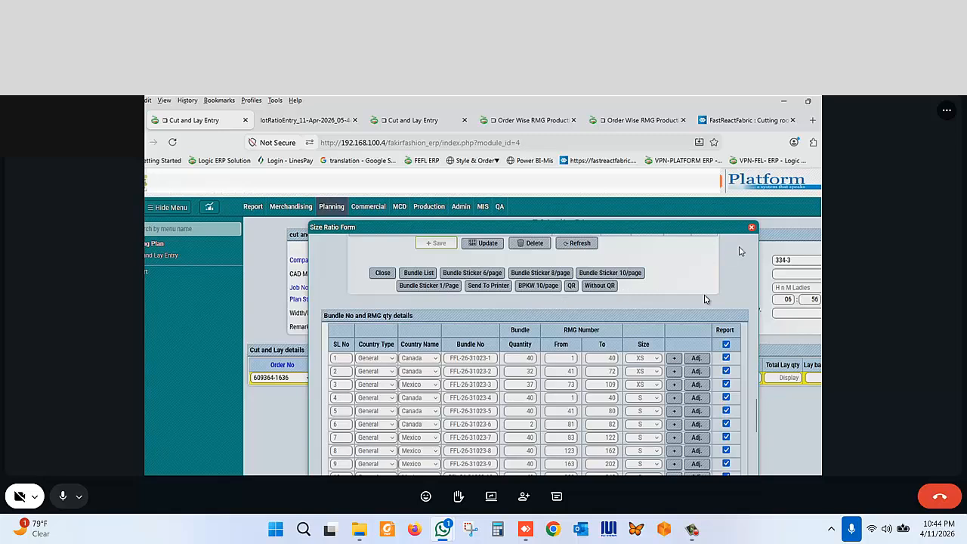
{"action": "left_click", "coordinate": [752, 227]}
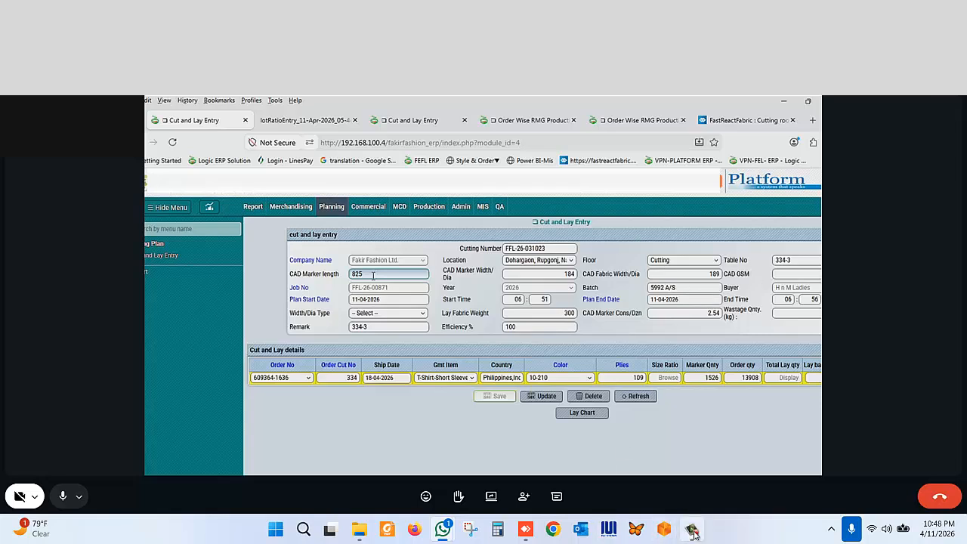
{"action": "mouse_move", "coordinate": [693, 537]}
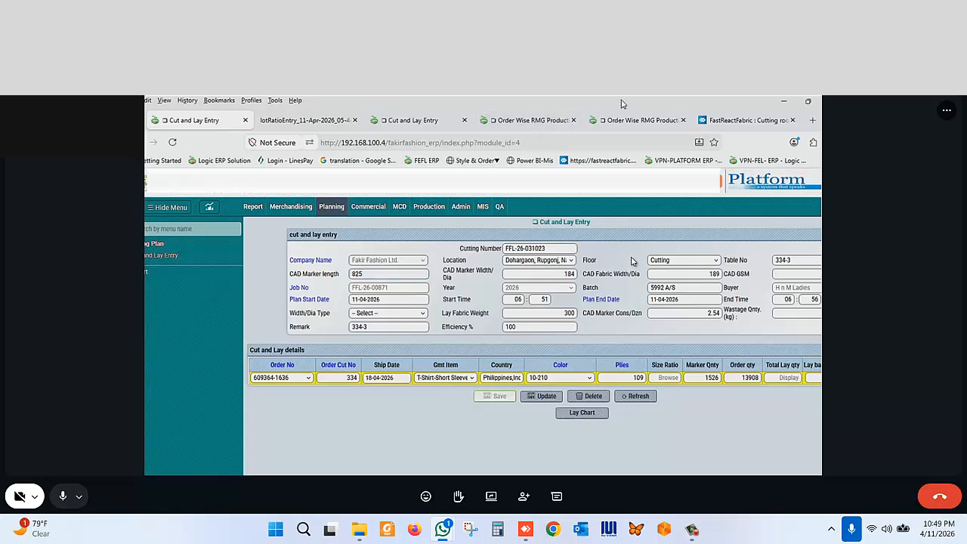
{"action": "left_click", "coordinate": [702, 121]}
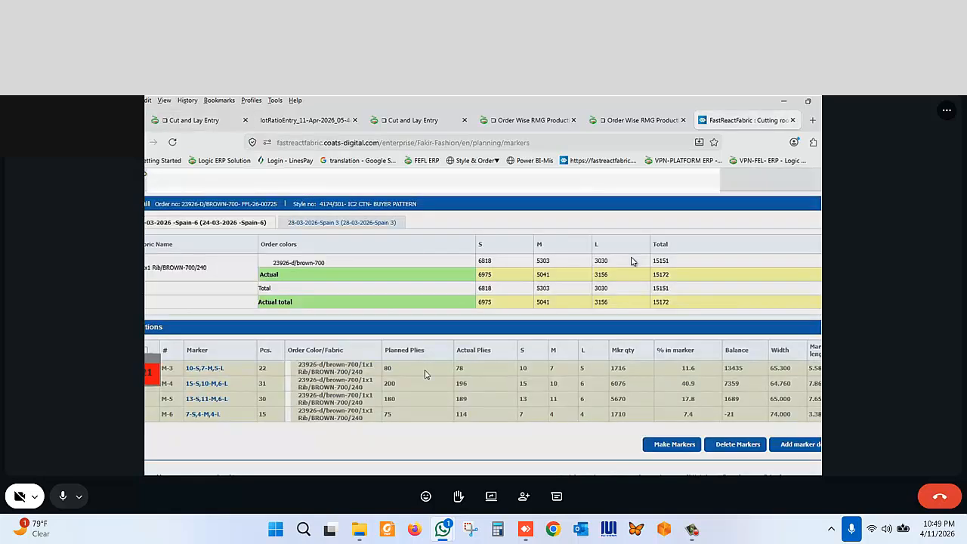